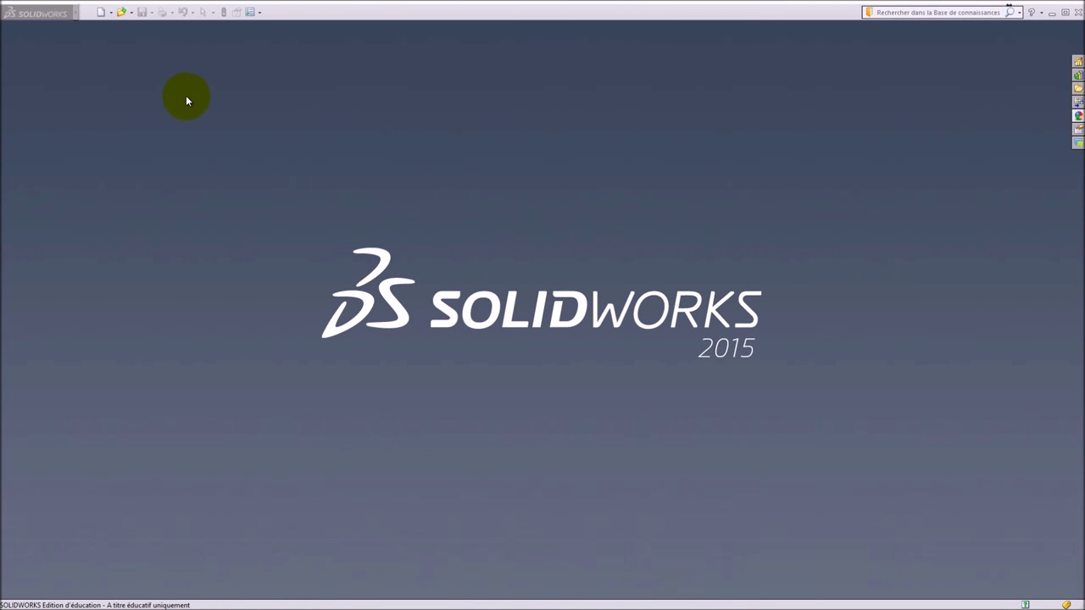
Step: Create a new blank part document (Pièce)
{"action": "left_click", "coordinate": [103, 14]}
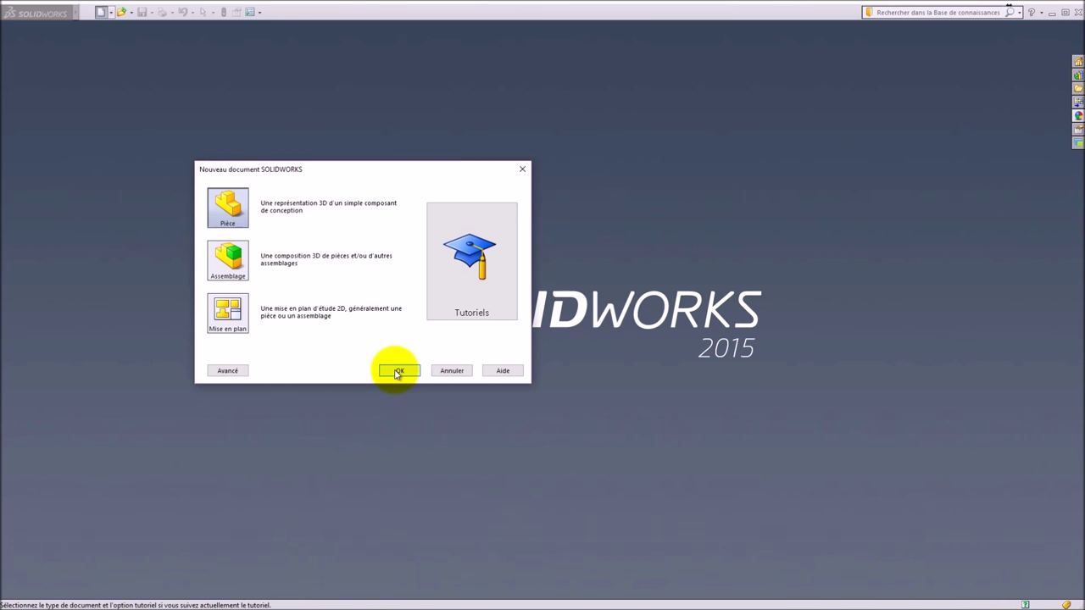
{"action": "left_click", "coordinate": [395, 370]}
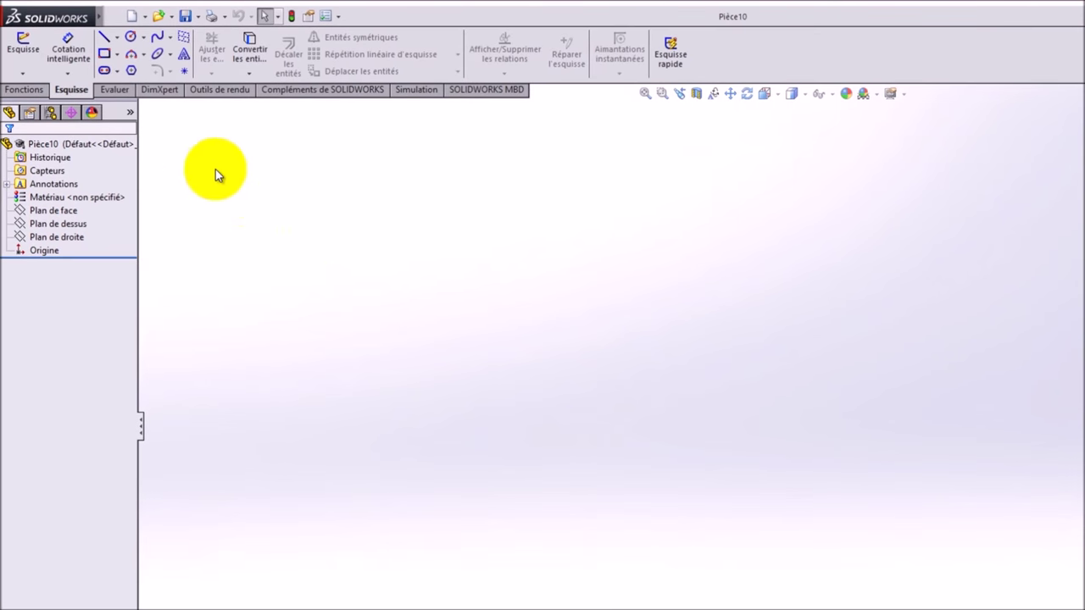
Step: Sketch a corner rectangle from the origin on the front plane (Plan de face)
{"action": "left_click", "coordinate": [21, 49]}
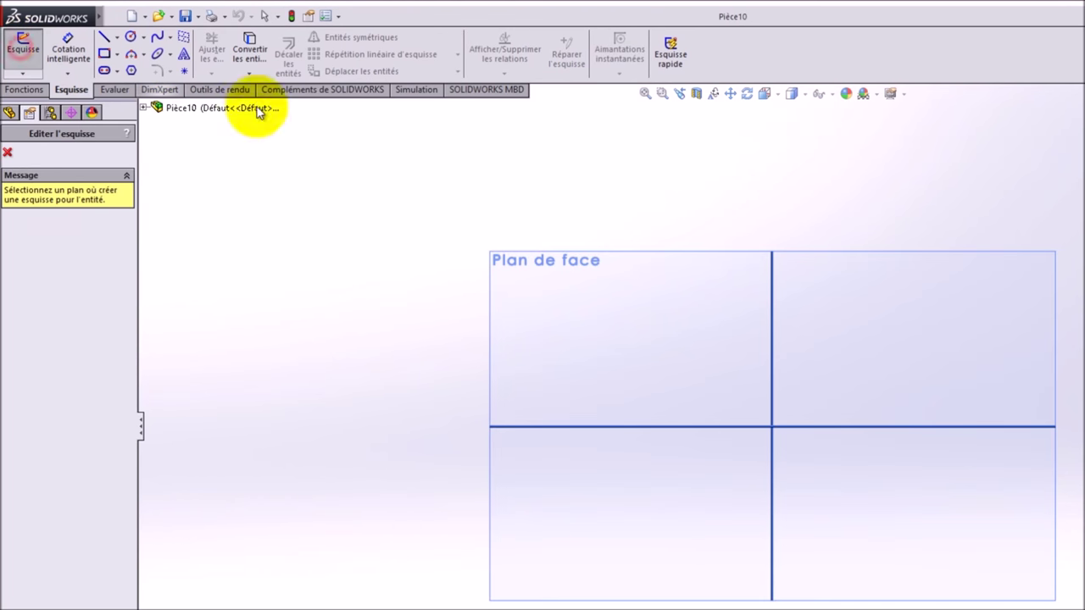
{"action": "left_click", "coordinate": [645, 253]}
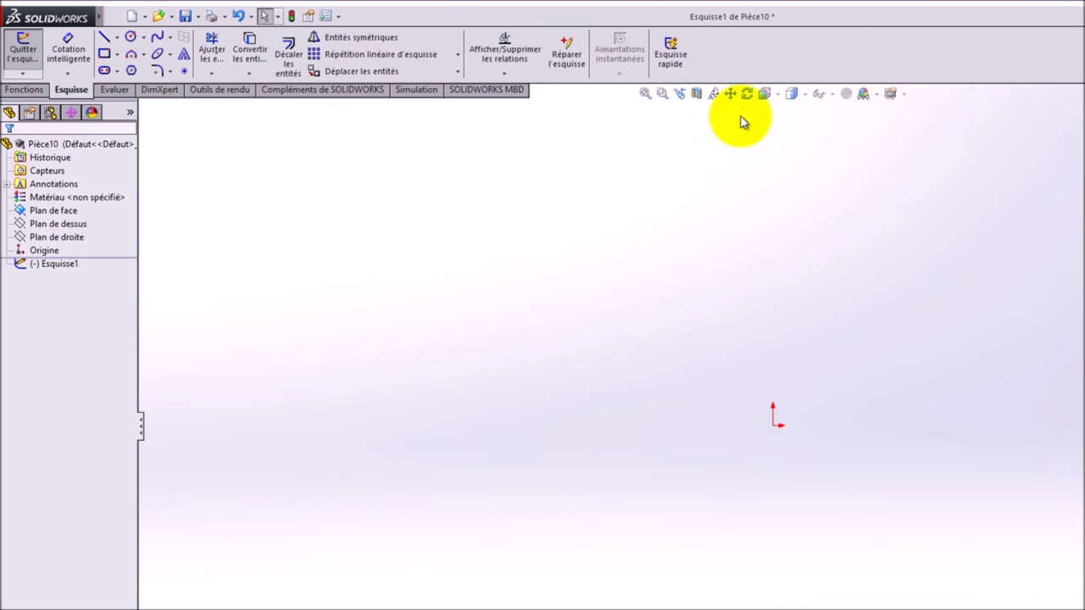
{"action": "left_click", "coordinate": [104, 55]}
{"action": "left_click", "coordinate": [772, 424]}
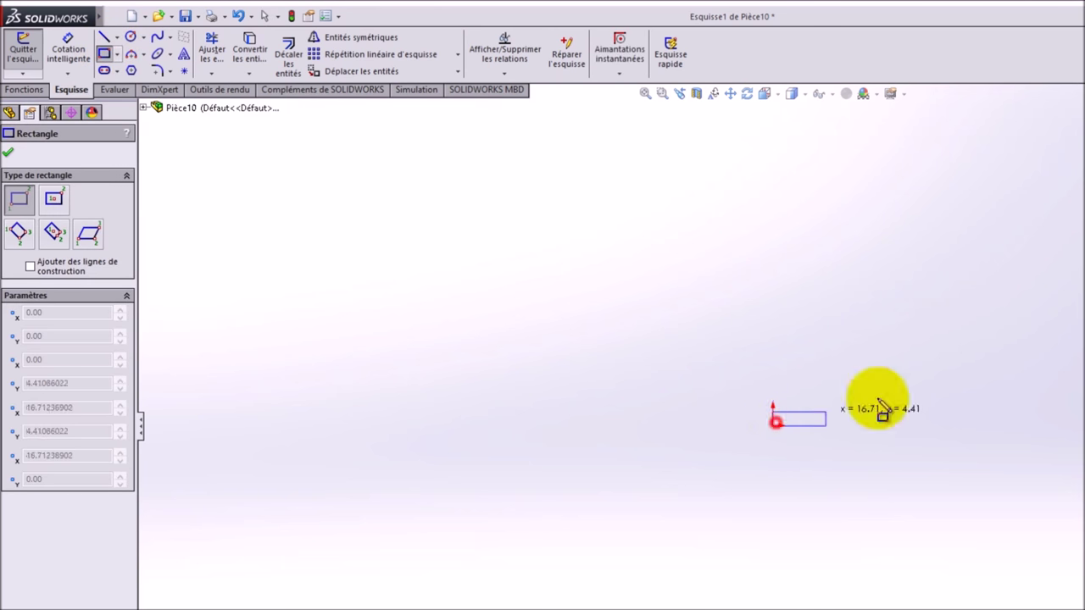
{"action": "left_click", "coordinate": [943, 253]}
Step: Dimension the rectangle's width and height to 100 mm each, making a fully defined square
{"action": "left_click", "coordinate": [69, 38]}
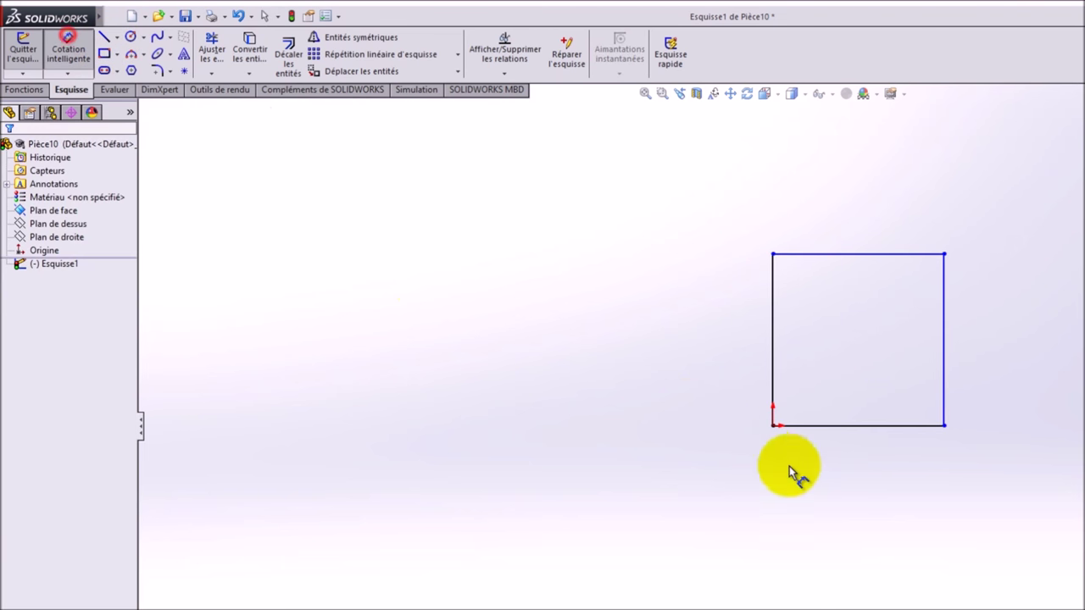
{"action": "left_click", "coordinate": [829, 432]}
{"action": "left_click", "coordinate": [864, 479]}
{"action": "type", "text": "100"}
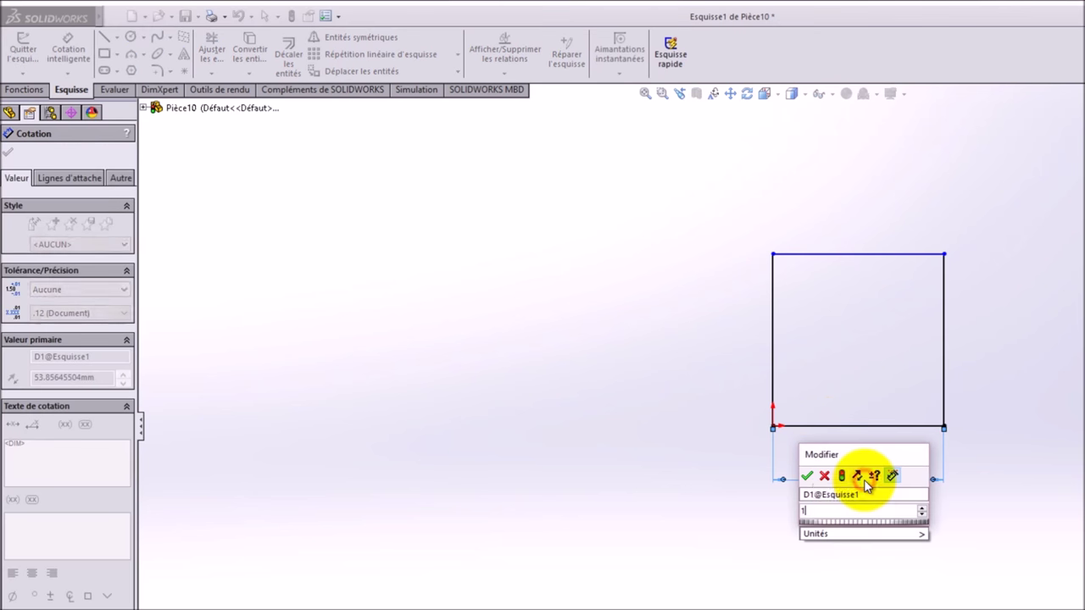
{"action": "key", "text": "Return"}
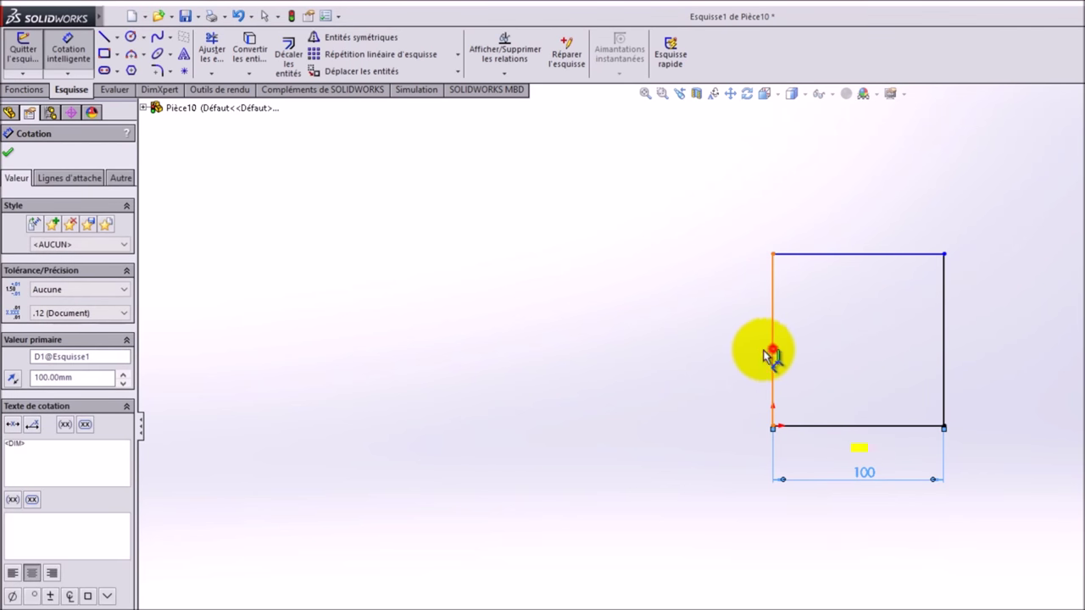
{"action": "left_click", "coordinate": [772, 351]}
{"action": "left_click", "coordinate": [710, 349]}
{"action": "type", "text": "100"}
{"action": "key", "text": "Return"}
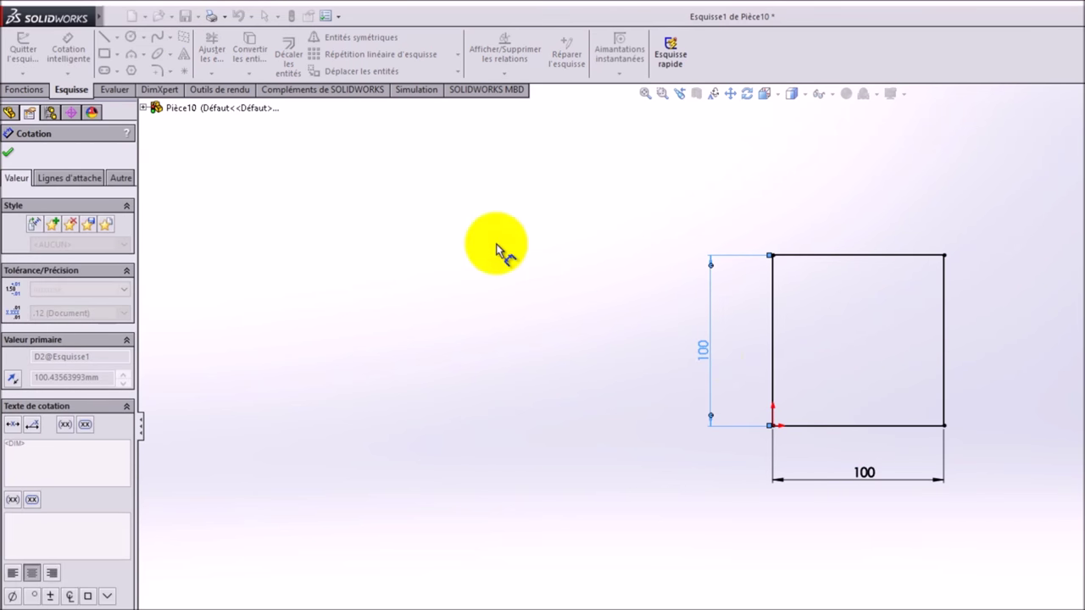
{"action": "left_click", "coordinate": [9, 158]}
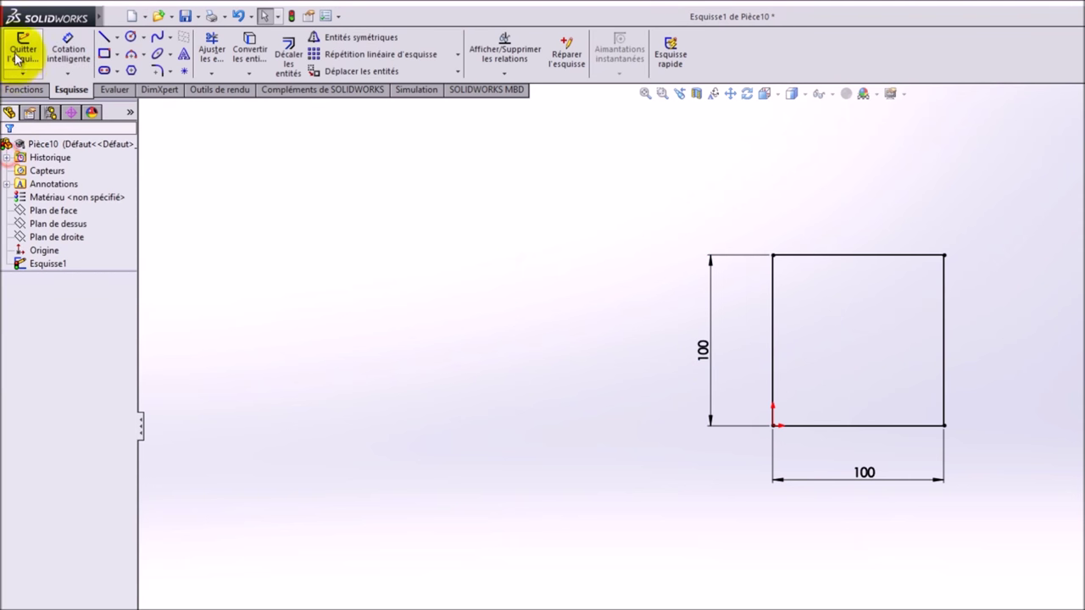
Step: Extrude the square sketch 100 mm into a cube and zoom to fit it
{"action": "left_click", "coordinate": [20, 49]}
{"action": "left_click", "coordinate": [15, 92]}
{"action": "left_click", "coordinate": [22, 44]}
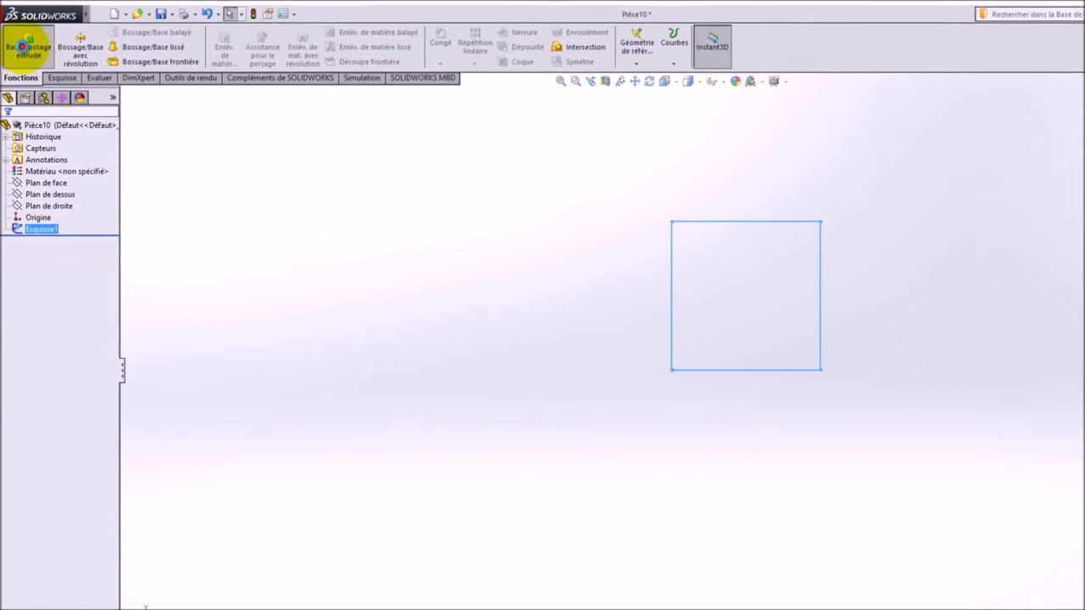
{"action": "type", "text": "100.00mm"}
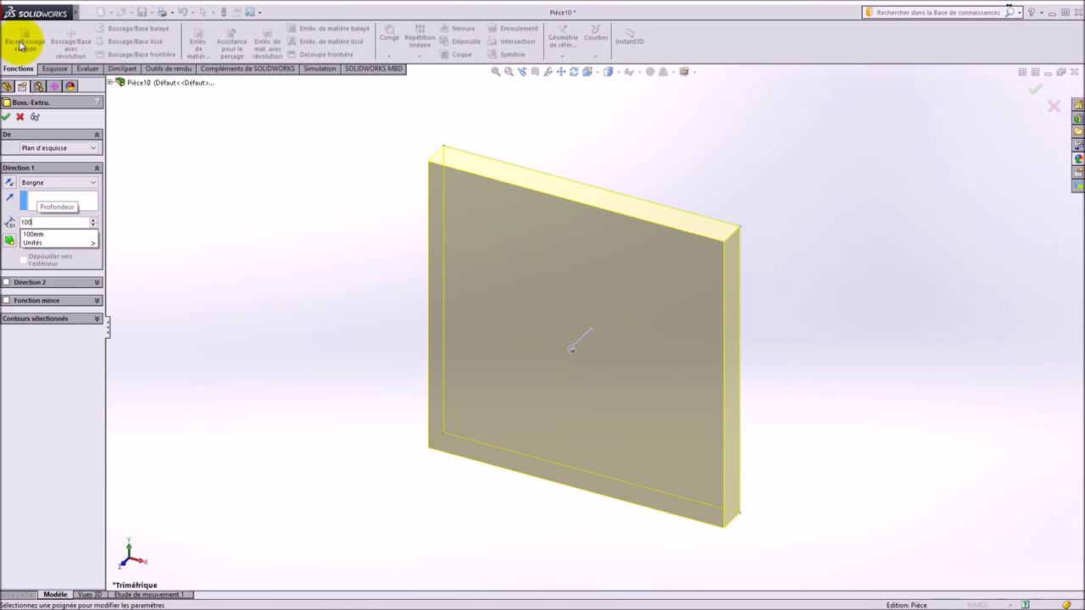
{"action": "key", "text": "Return"}
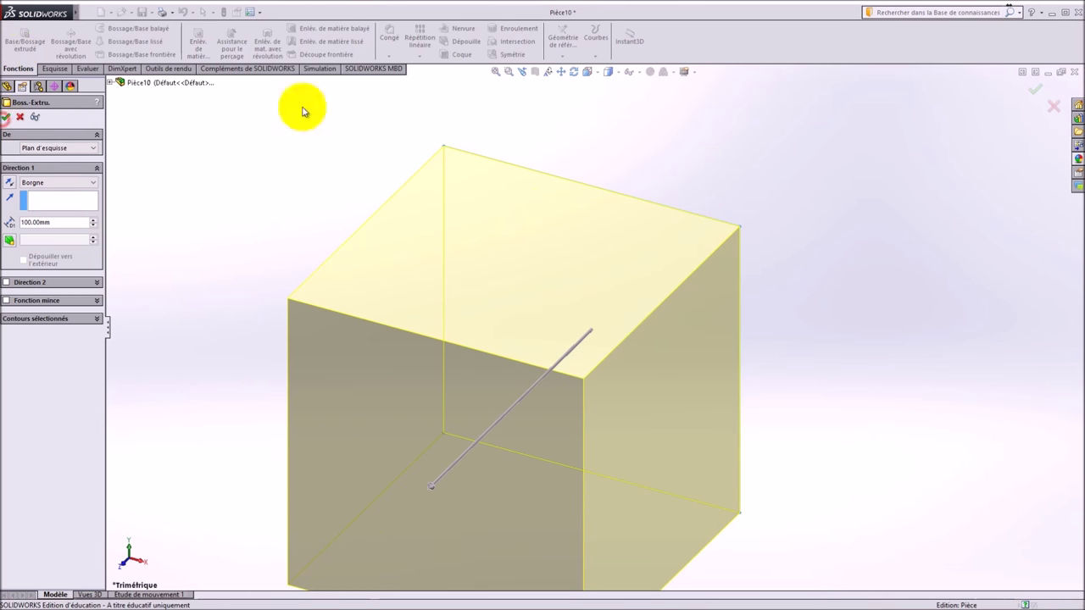
{"action": "key", "text": "Return"}
{"action": "left_click", "coordinate": [496, 72]}
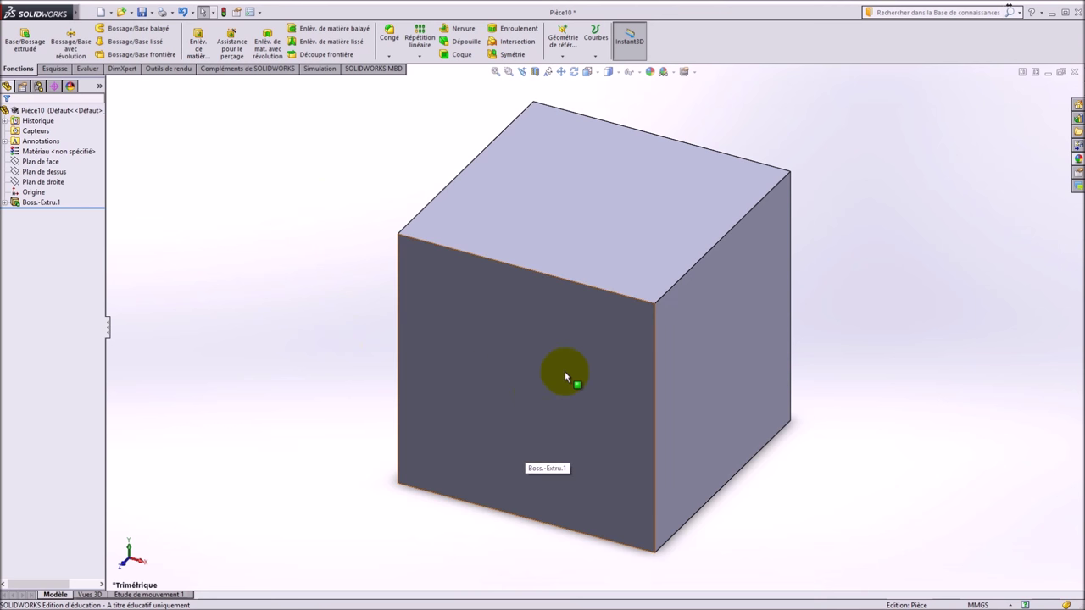
{"action": "right_click", "coordinate": [542, 346]}
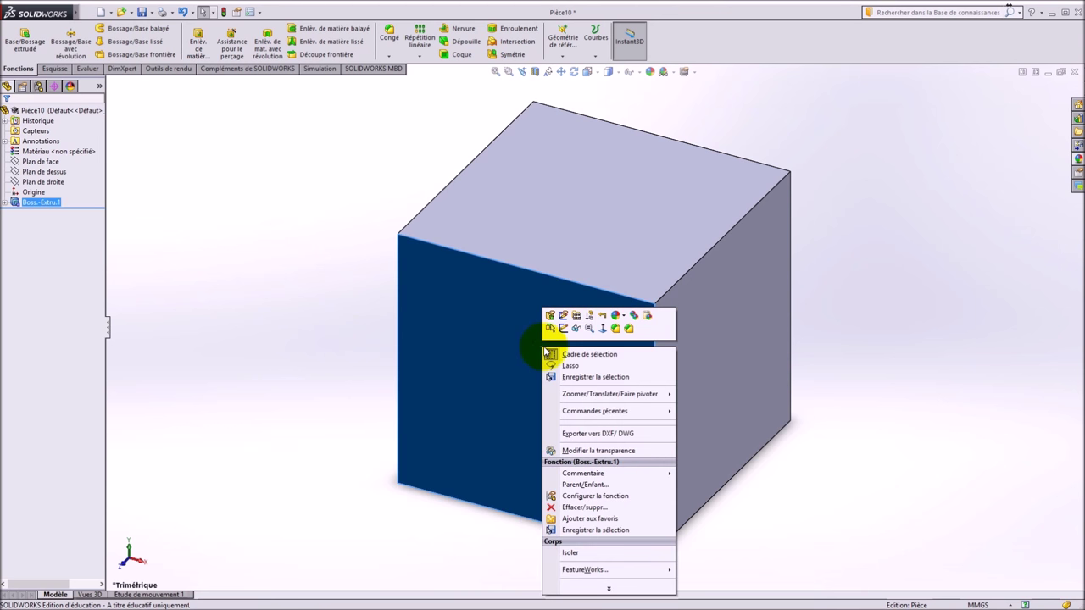
Step: Apply Logo.jpg from Desktop > SolidWorks > Cube to the front face, saved as logo.p2m
{"action": "left_click", "coordinate": [624, 317]}
{"action": "left_click", "coordinate": [630, 338]}
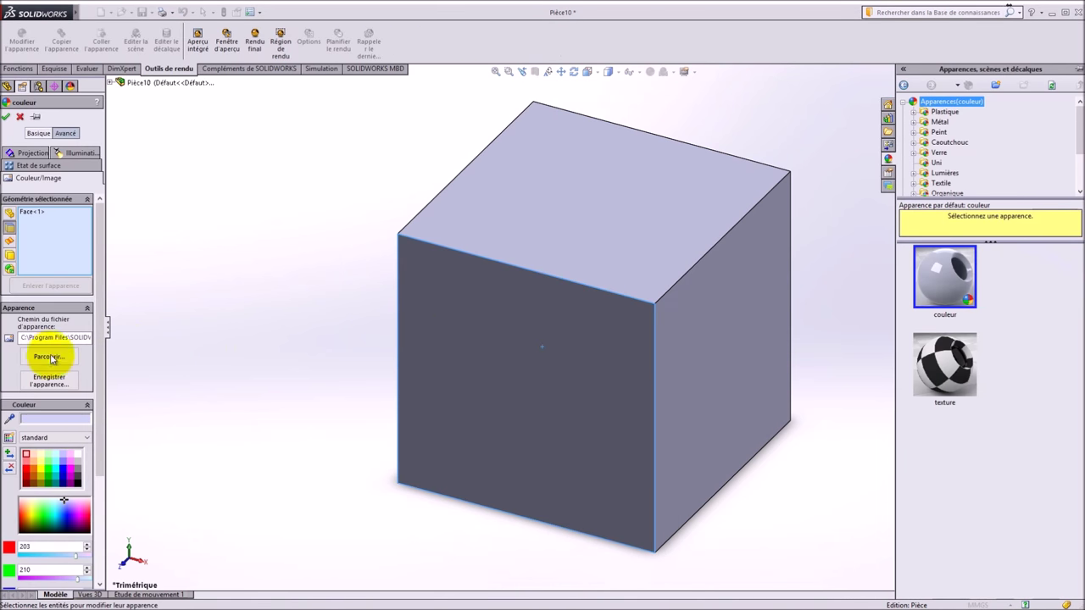
{"action": "left_click", "coordinate": [47, 357]}
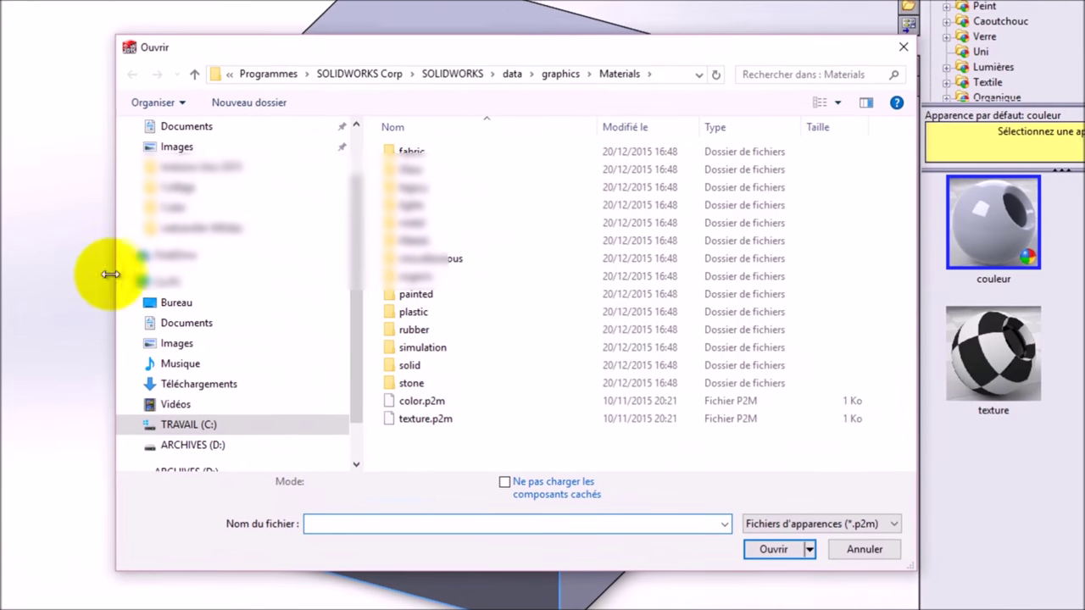
{"action": "left_click", "coordinate": [147, 308]}
{"action": "double_click", "coordinate": [403, 151]}
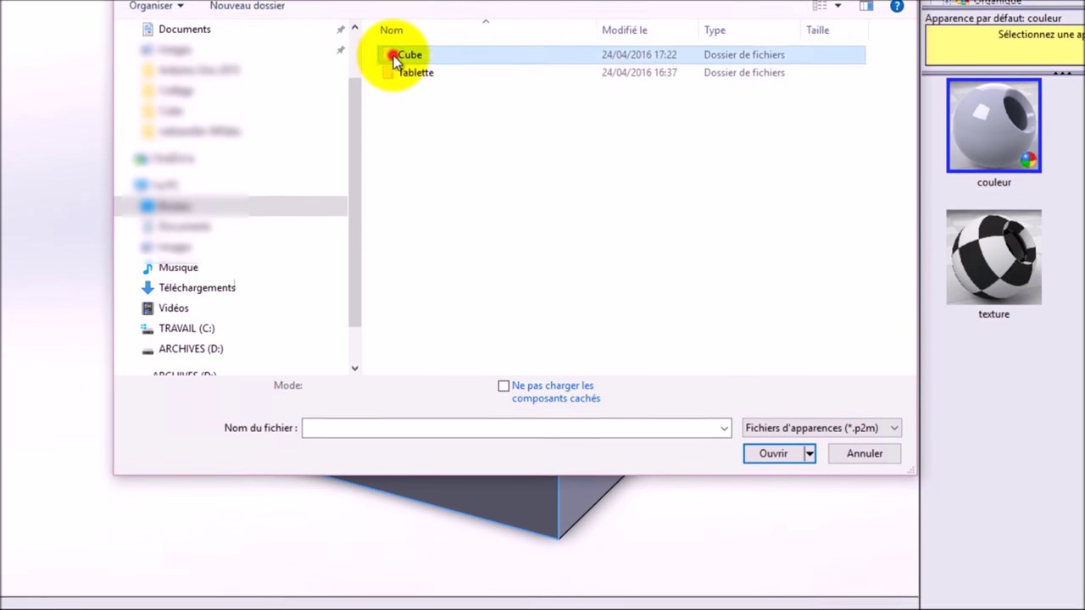
{"action": "double_click", "coordinate": [399, 151]}
{"action": "left_click", "coordinate": [775, 417]}
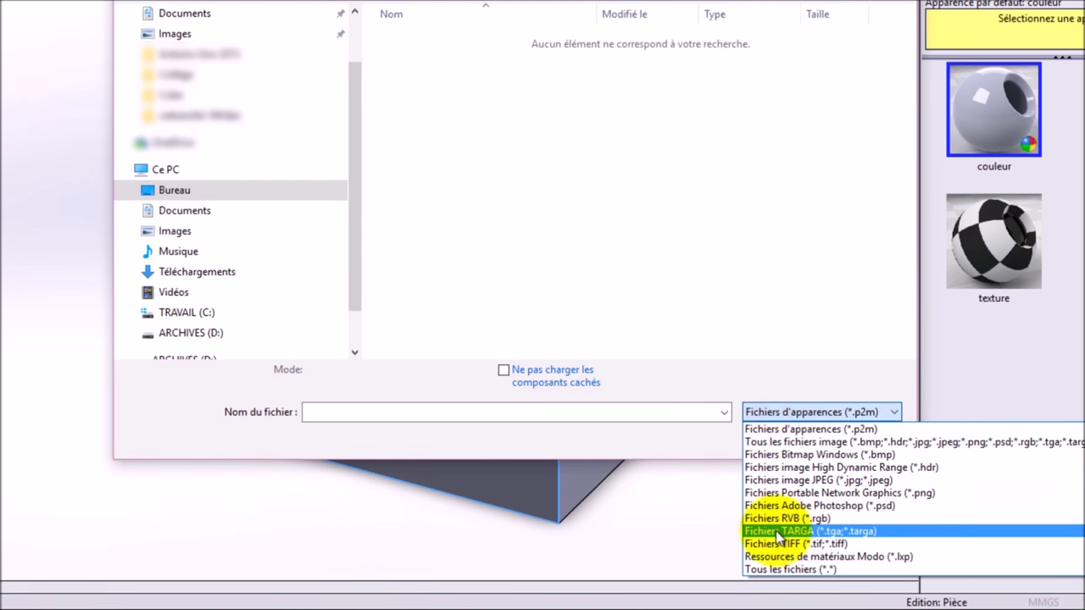
{"action": "left_click", "coordinate": [776, 571]}
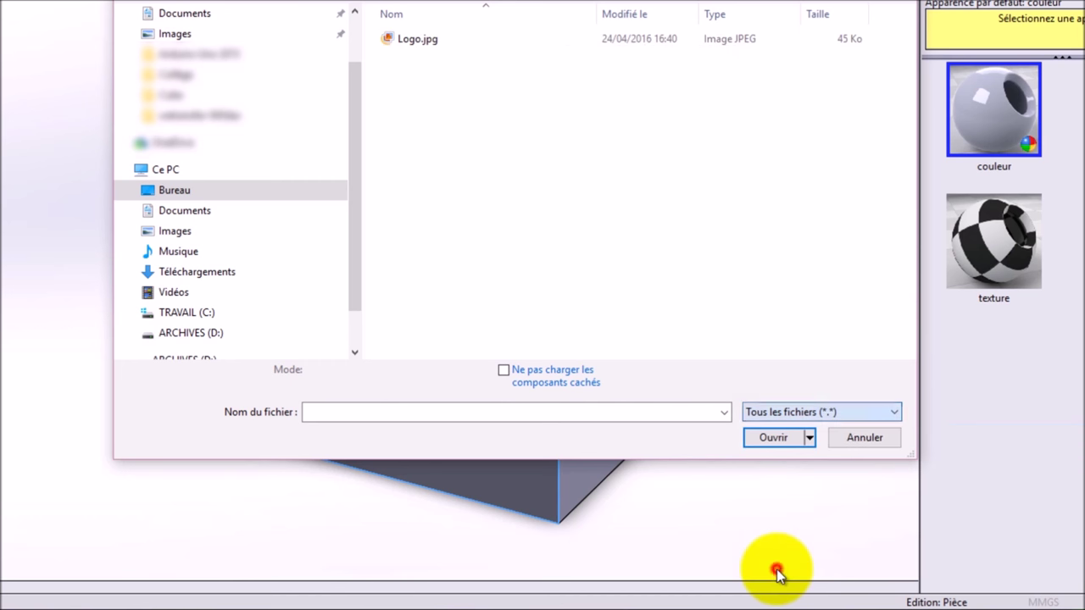
{"action": "double_click", "coordinate": [391, 41]}
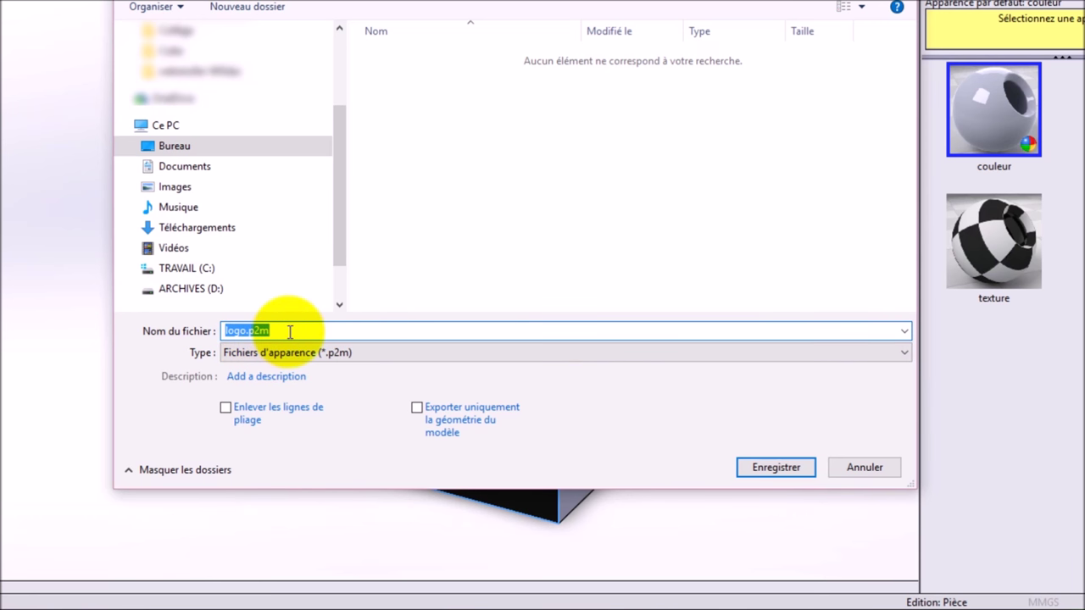
{"action": "left_click", "coordinate": [767, 467]}
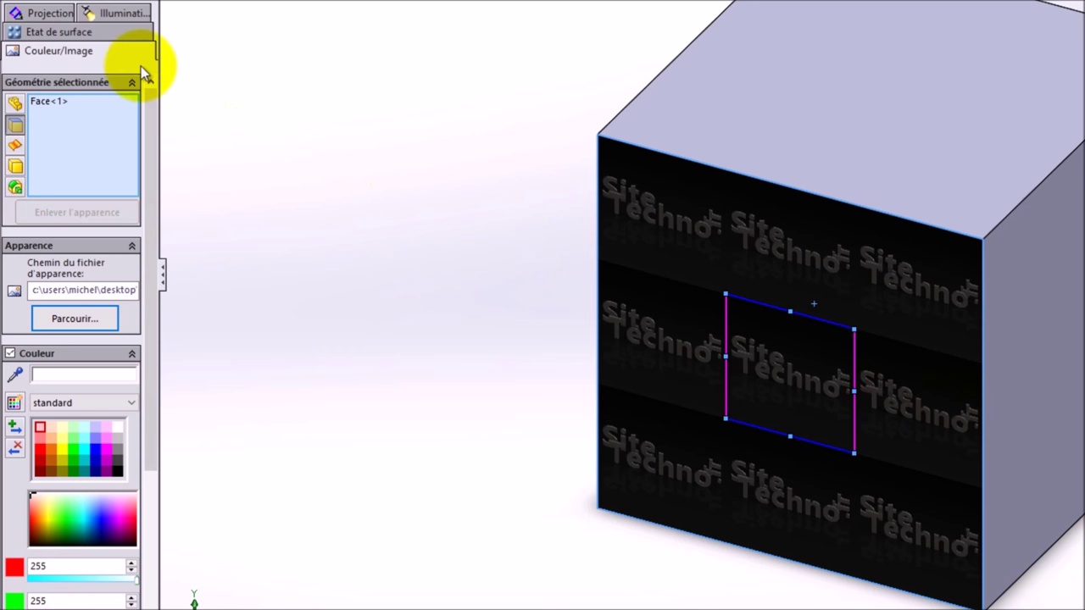
Step: Unlock fixed proportions and fit the logo's width and height to the face, then confirm
{"action": "left_click", "coordinate": [47, 14]}
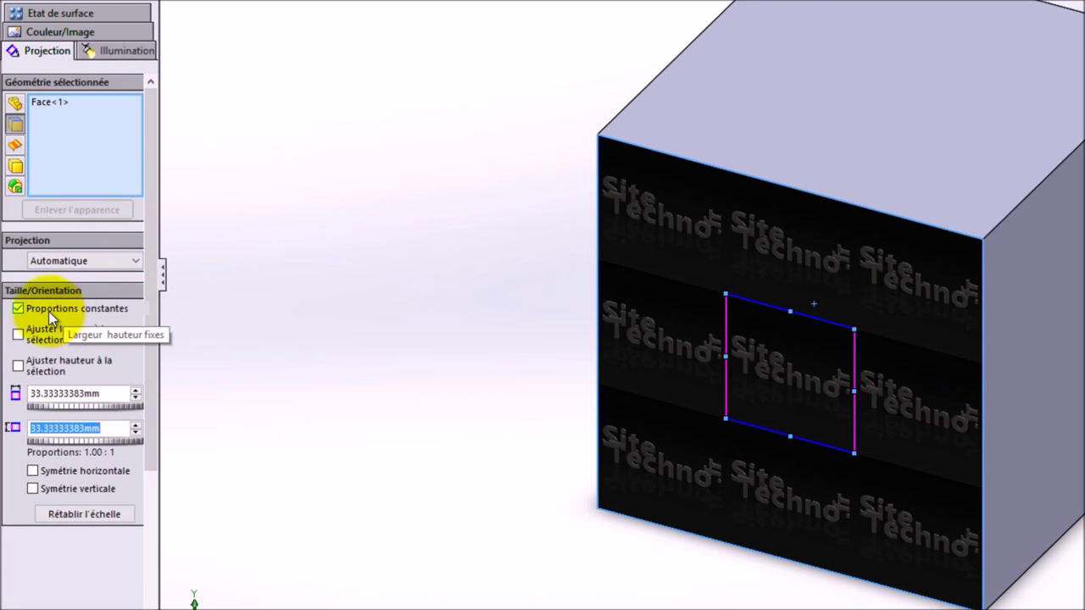
{"action": "left_click", "coordinate": [18, 310]}
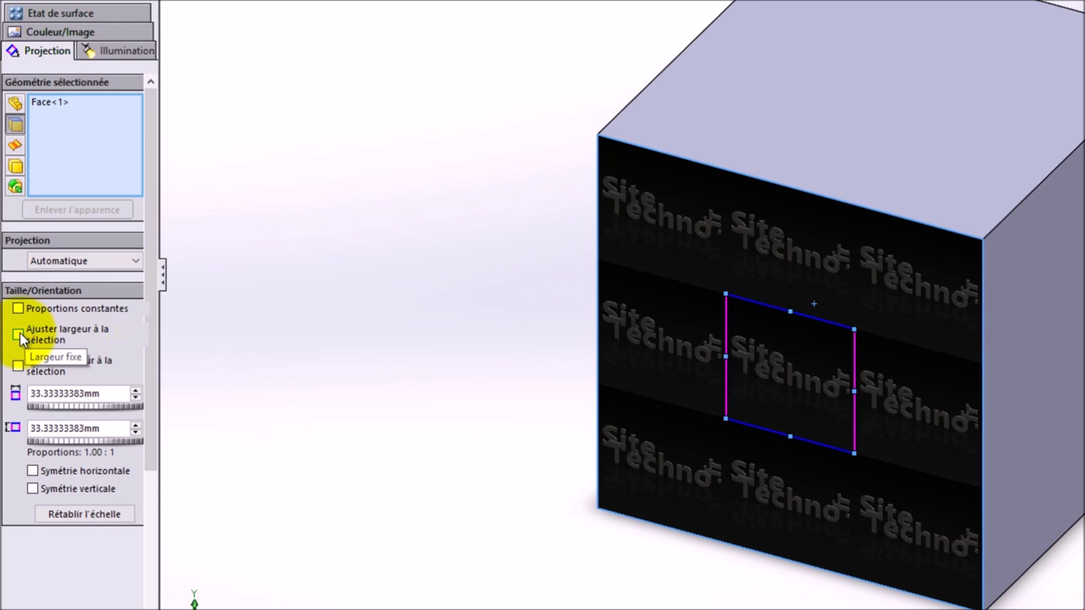
{"action": "left_click", "coordinate": [17, 334]}
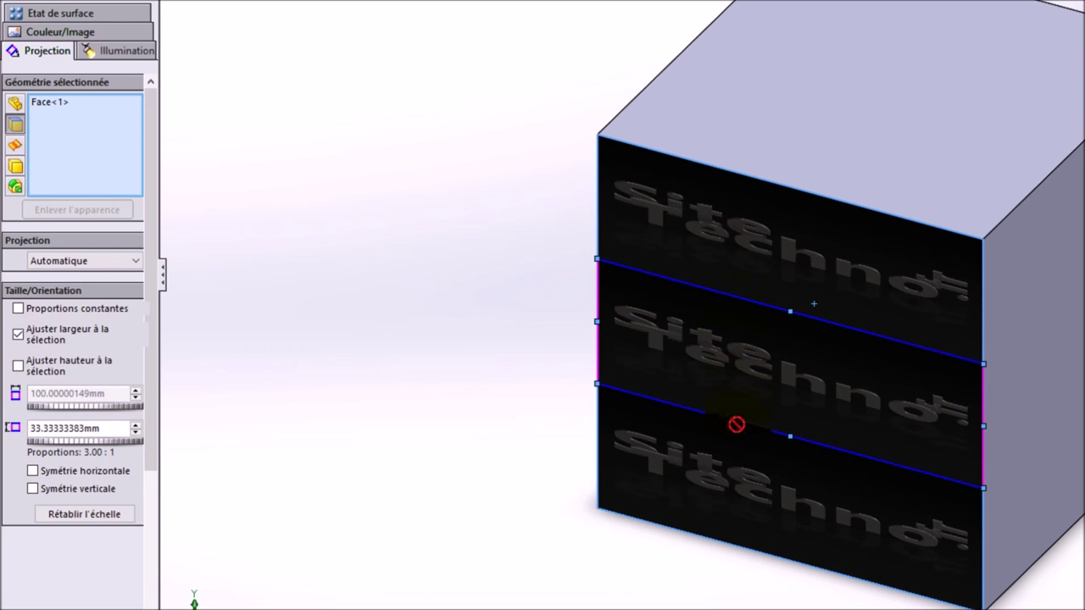
{"action": "left_click", "coordinate": [18, 366]}
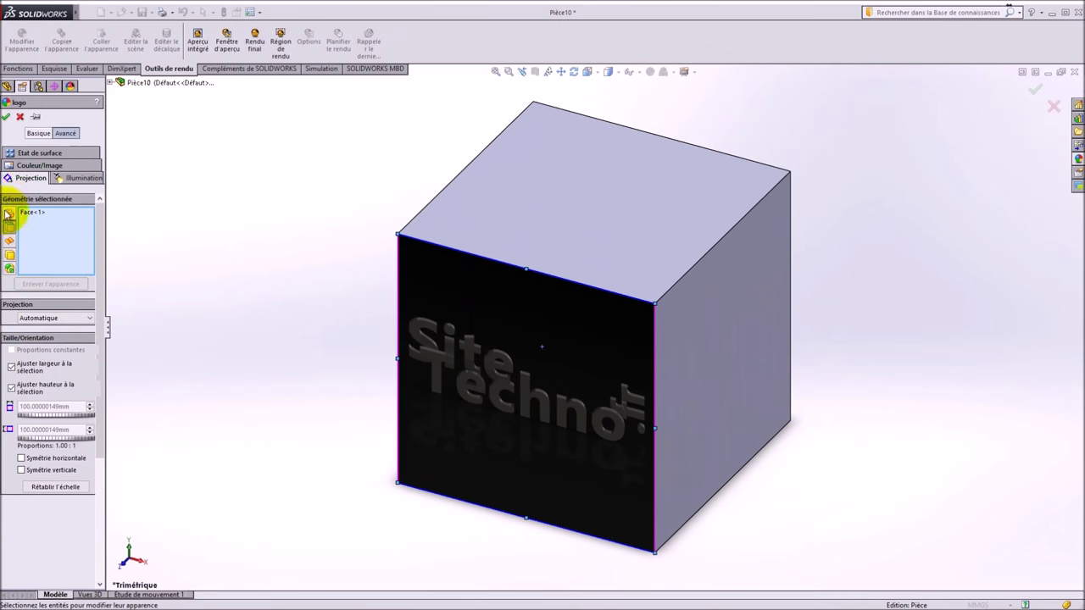
{"action": "left_click", "coordinate": [7, 118]}
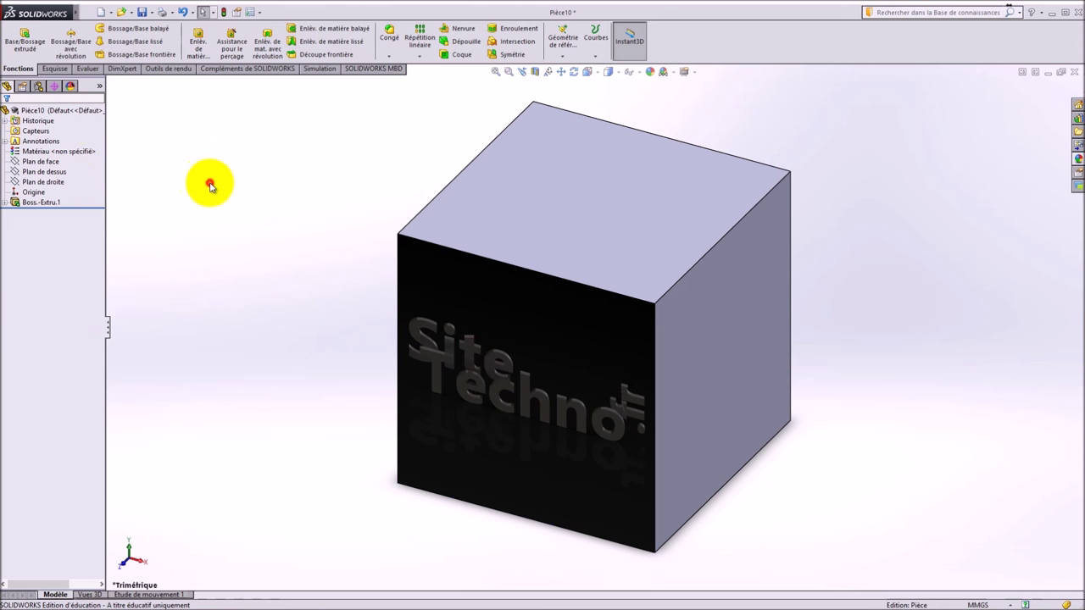
Step: Orbit the logo cube to view its other sides
{"action": "left_click_drag", "start_coordinate": [542, 185], "coordinate": [572, 96]}
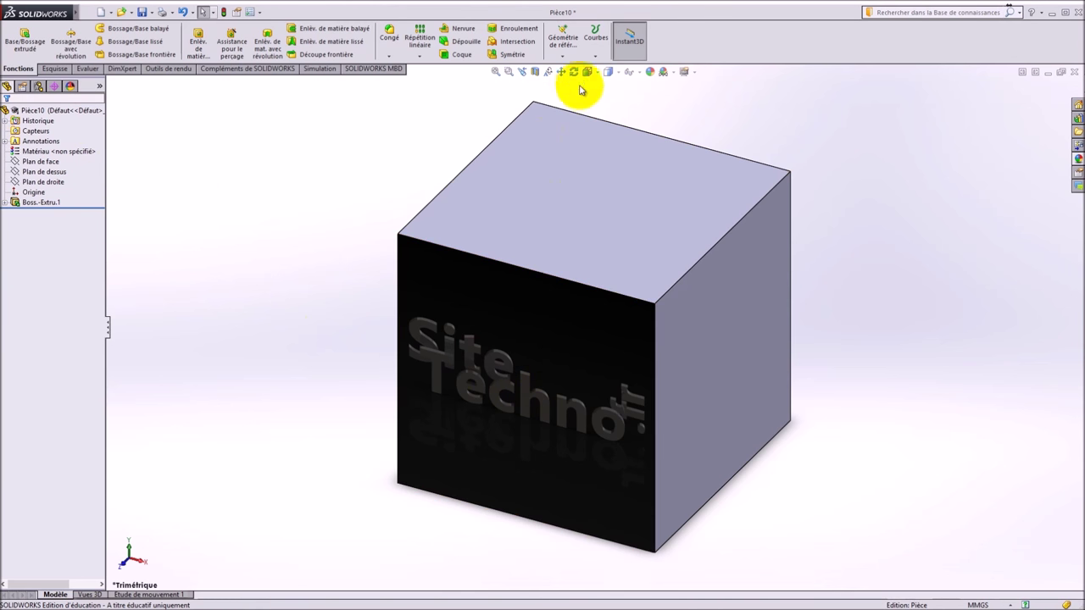
{"action": "mouse_move", "coordinate": [539, 382]}
{"action": "left_mouse_down"}
{"action": "mouse_move", "coordinate": [570, 317]}
{"action": "mouse_move", "coordinate": [650, 301]}
{"action": "mouse_move", "coordinate": [695, 347]}
{"action": "mouse_move", "coordinate": [526, 355]}
{"action": "mouse_move", "coordinate": [528, 234]}
{"action": "mouse_move", "coordinate": [484, 322]}
{"action": "mouse_move", "coordinate": [517, 286]}
{"action": "mouse_move", "coordinate": [527, 330]}
{"action": "left_mouse_up"}
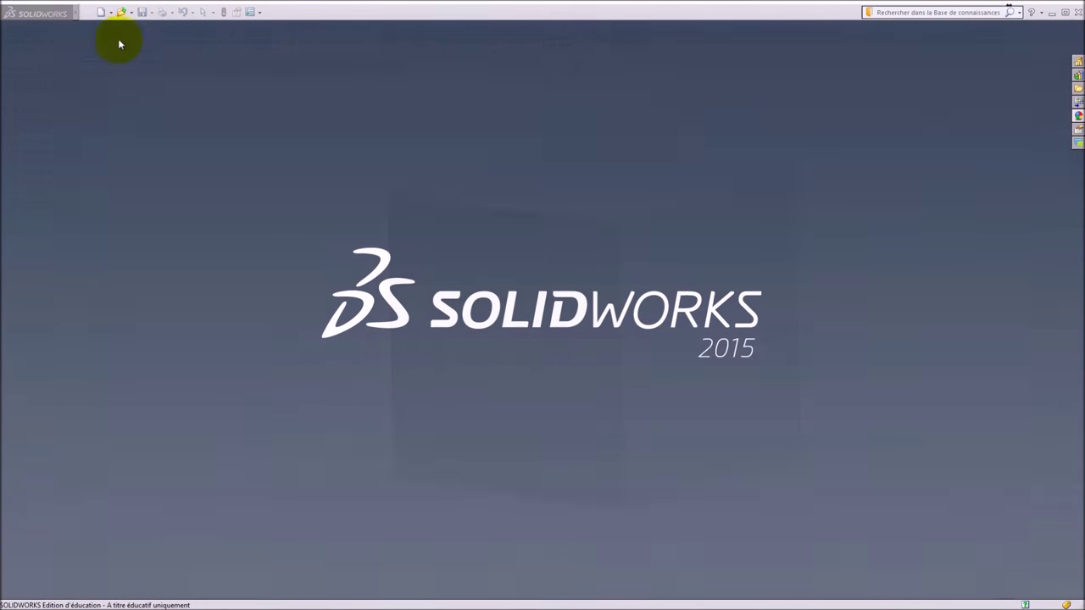
Step: Open Tablette.SLDPRT and edit the appearance of its screen face (Face<1>) only
{"action": "left_click", "coordinate": [122, 12]}
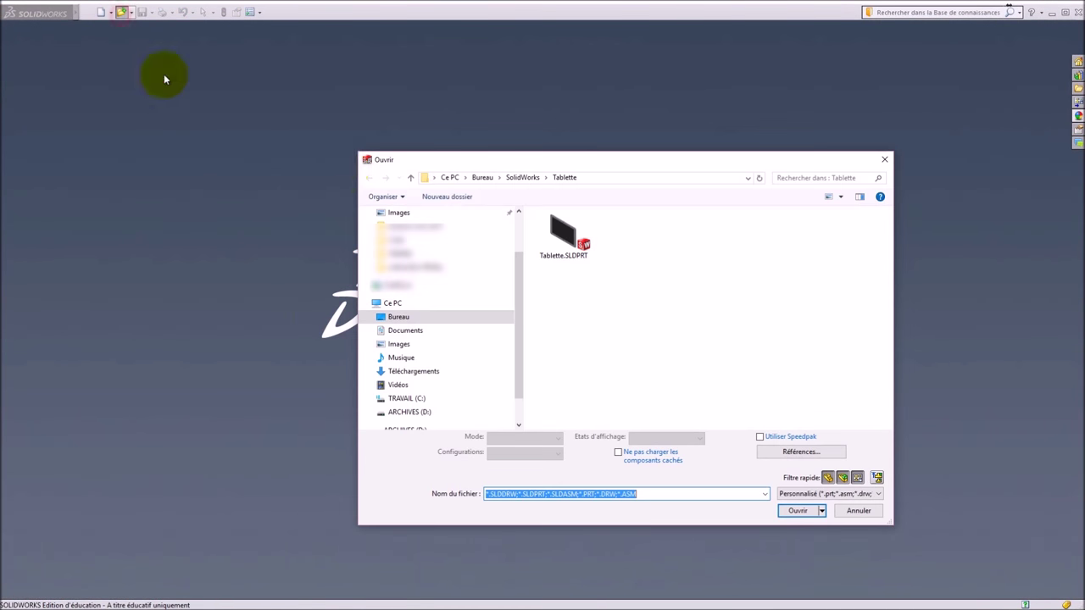
{"action": "double_click", "coordinate": [562, 234]}
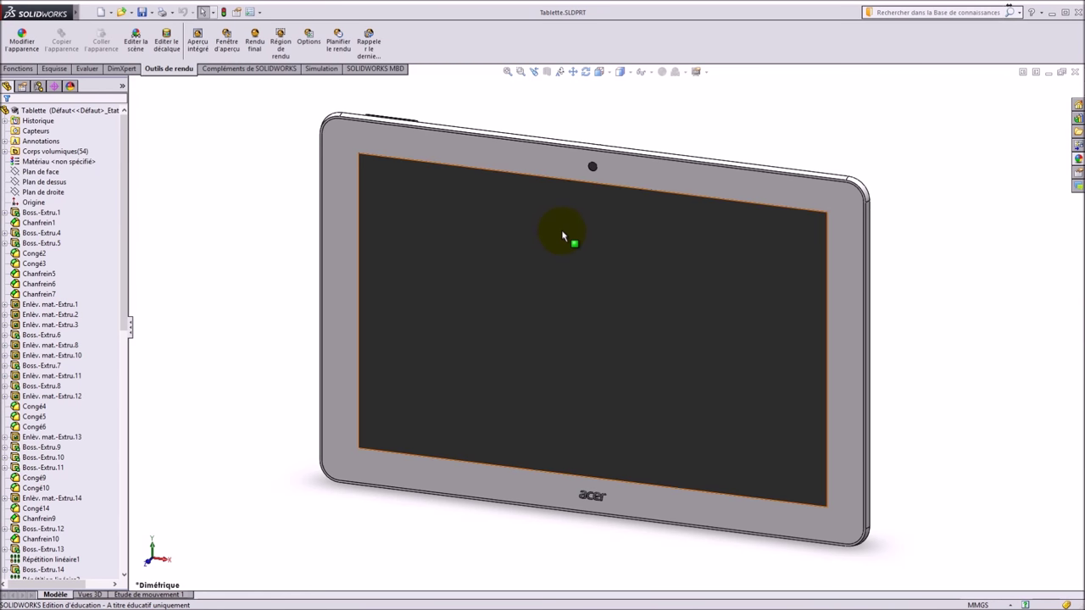
{"action": "right_click", "coordinate": [504, 259]}
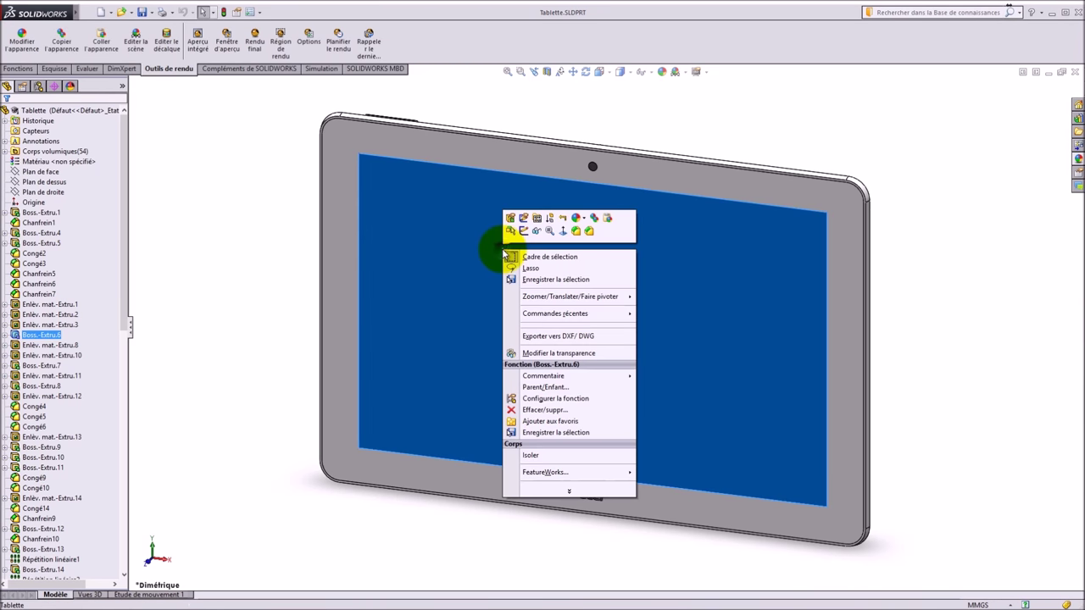
{"action": "left_click", "coordinate": [576, 218]}
{"action": "left_click", "coordinate": [584, 220]}
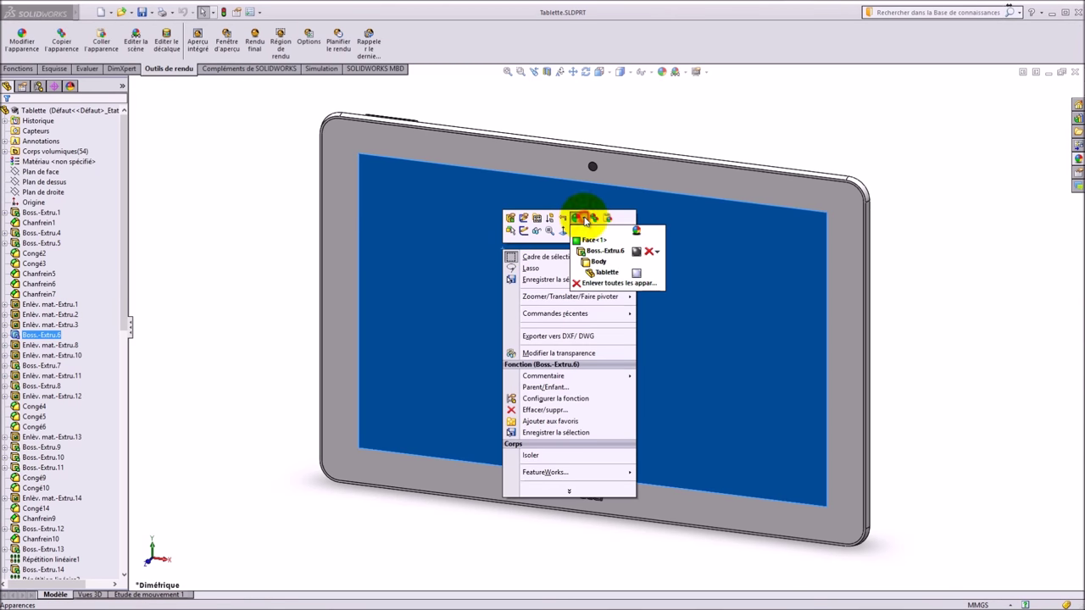
{"action": "left_click", "coordinate": [590, 240]}
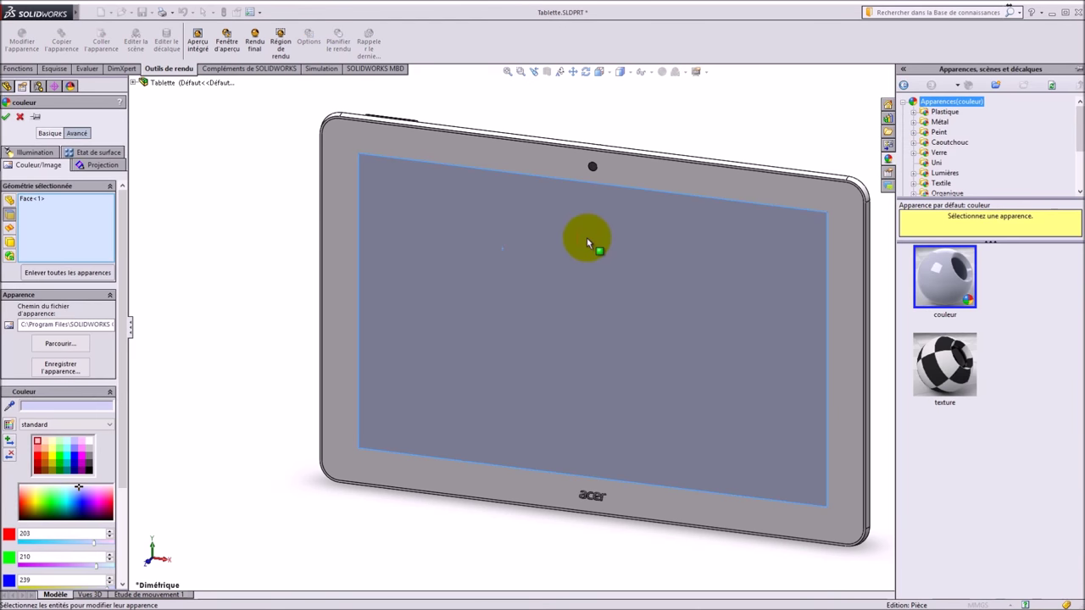
Step: Load accueil.png from Desktop > SolidWorks > Tablette onto the screen, saved as accueil.p2m
{"action": "left_click", "coordinate": [59, 344]}
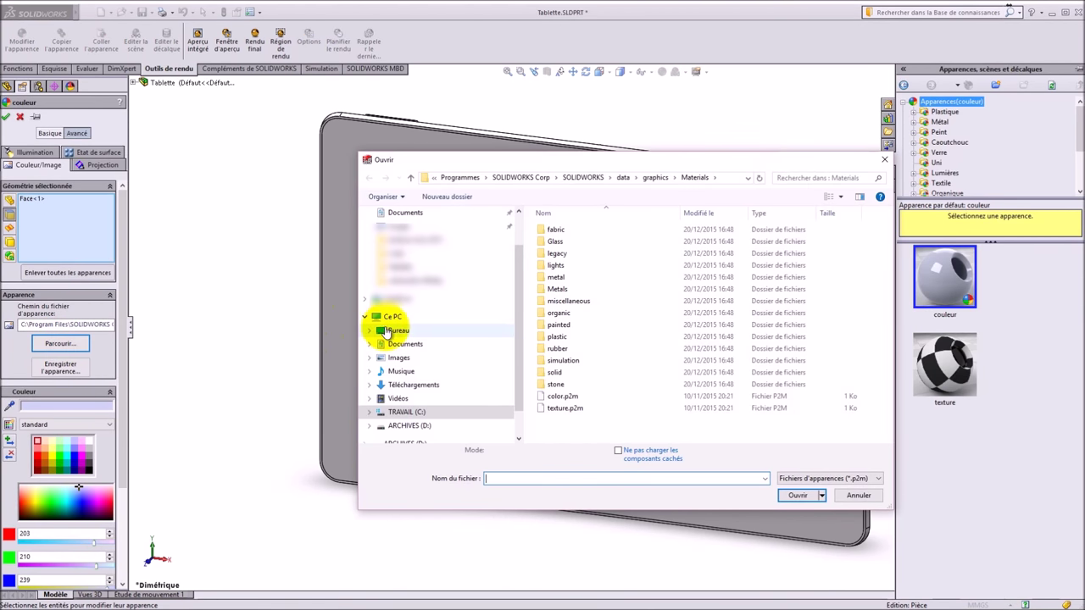
{"action": "left_click", "coordinate": [386, 331]}
{"action": "double_click", "coordinate": [547, 228]}
{"action": "double_click", "coordinate": [553, 243]}
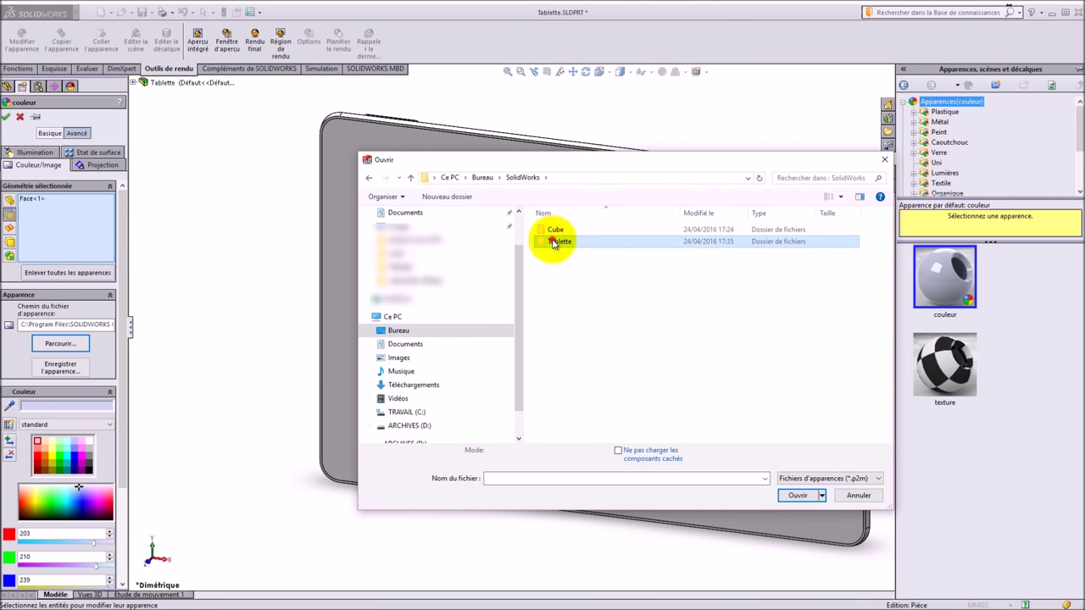
{"action": "left_click", "coordinate": [797, 480]}
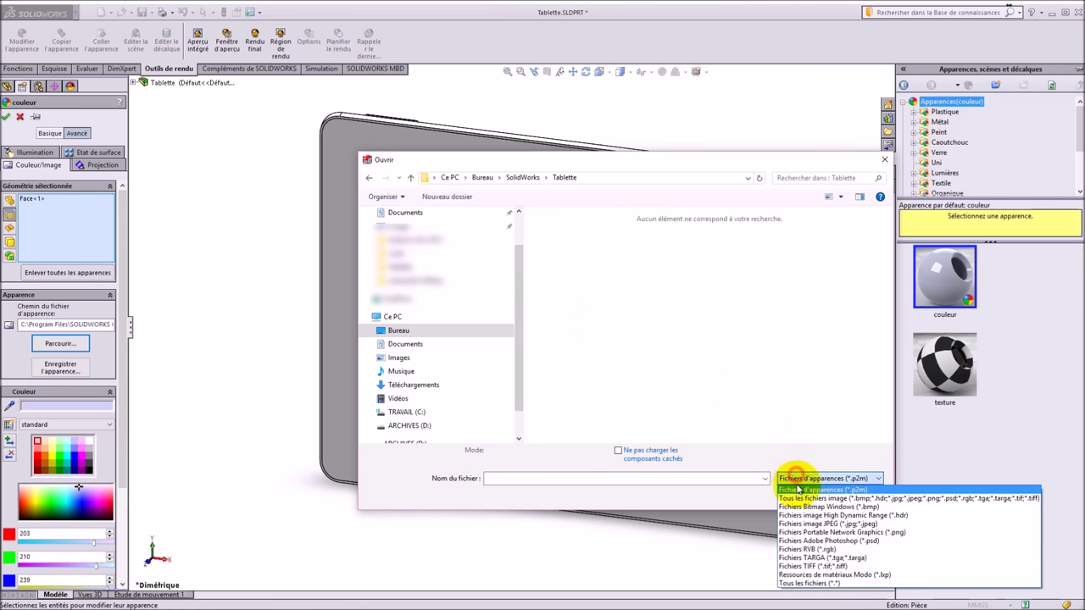
{"action": "left_click", "coordinate": [799, 583]}
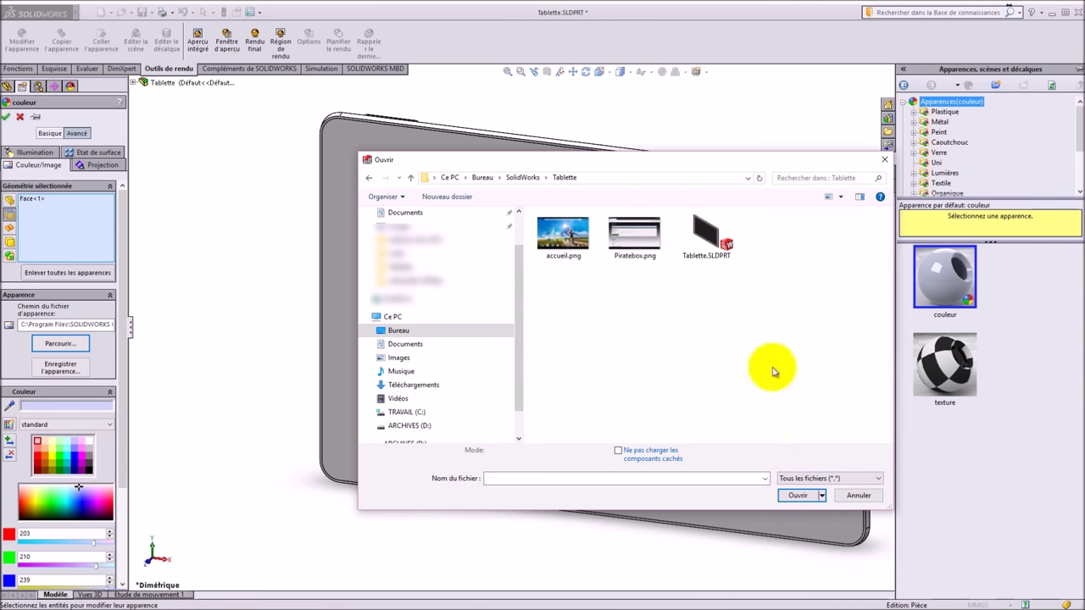
{"action": "double_click", "coordinate": [562, 237]}
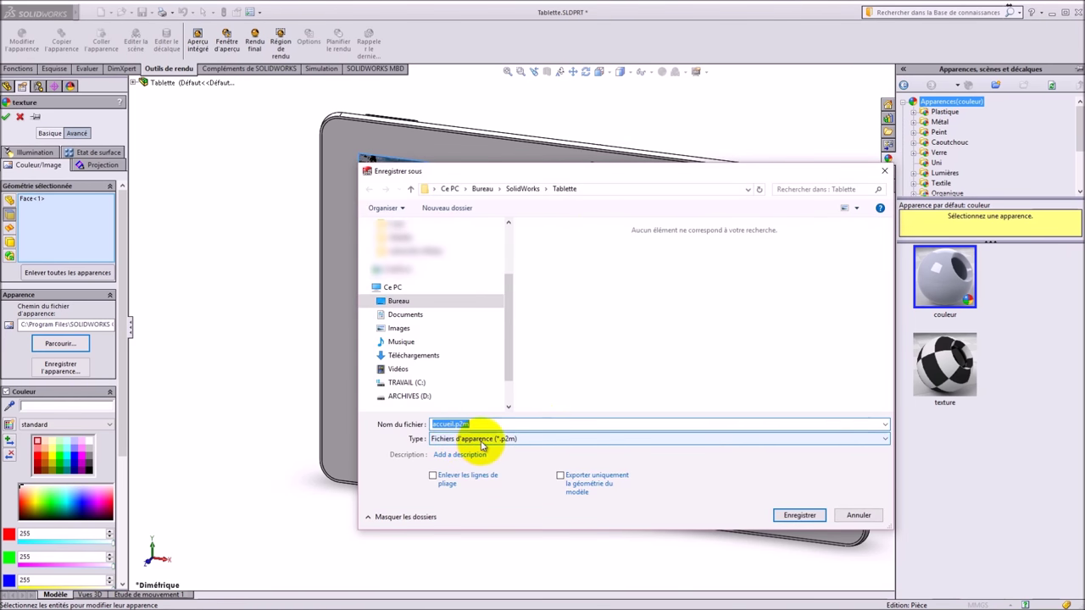
{"action": "left_click", "coordinate": [799, 516]}
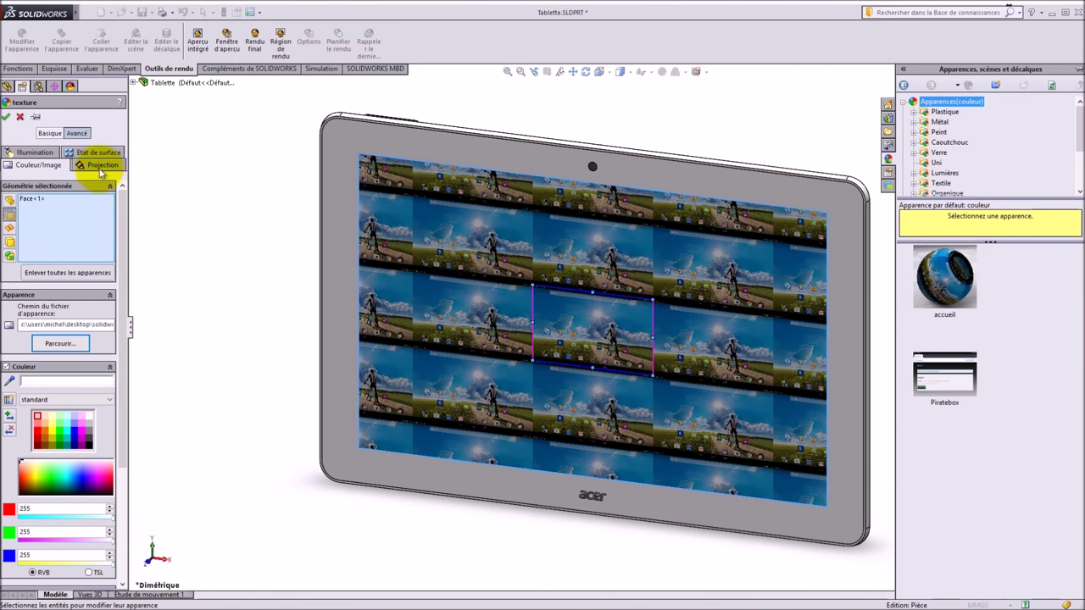
{"action": "left_click", "coordinate": [96, 165]}
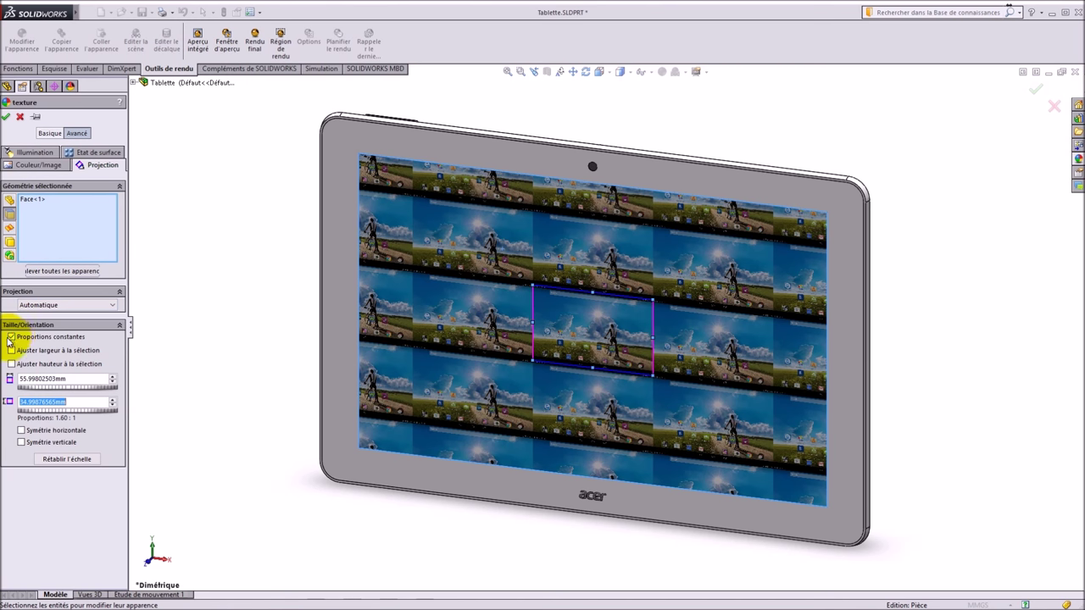
Step: Fit the accueil image to the screen's full width and height, confirm, and rotate the tablet
{"action": "left_click", "coordinate": [12, 350]}
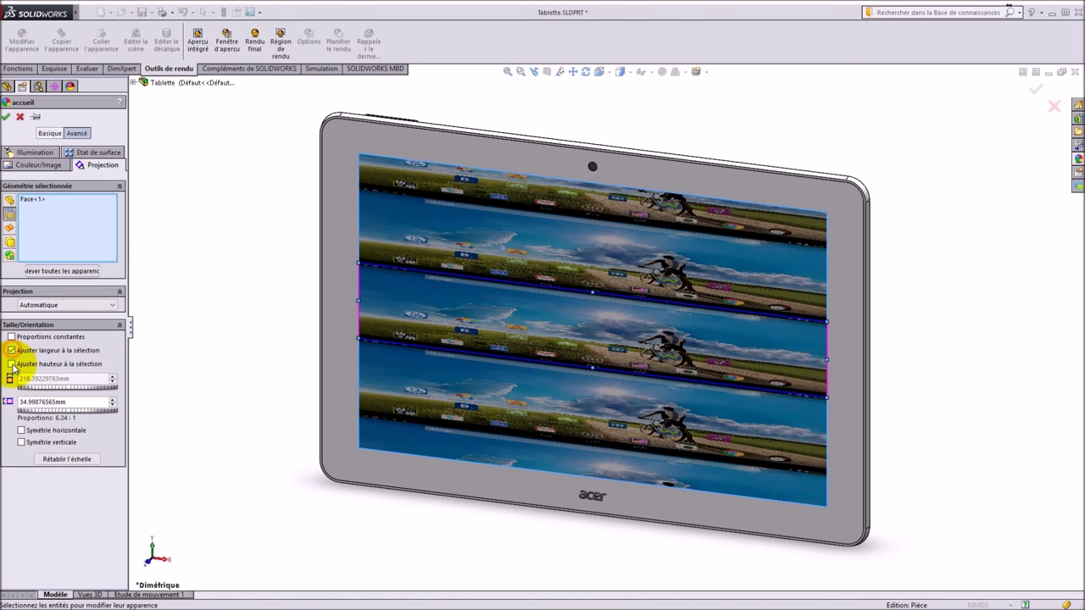
{"action": "left_click", "coordinate": [12, 364]}
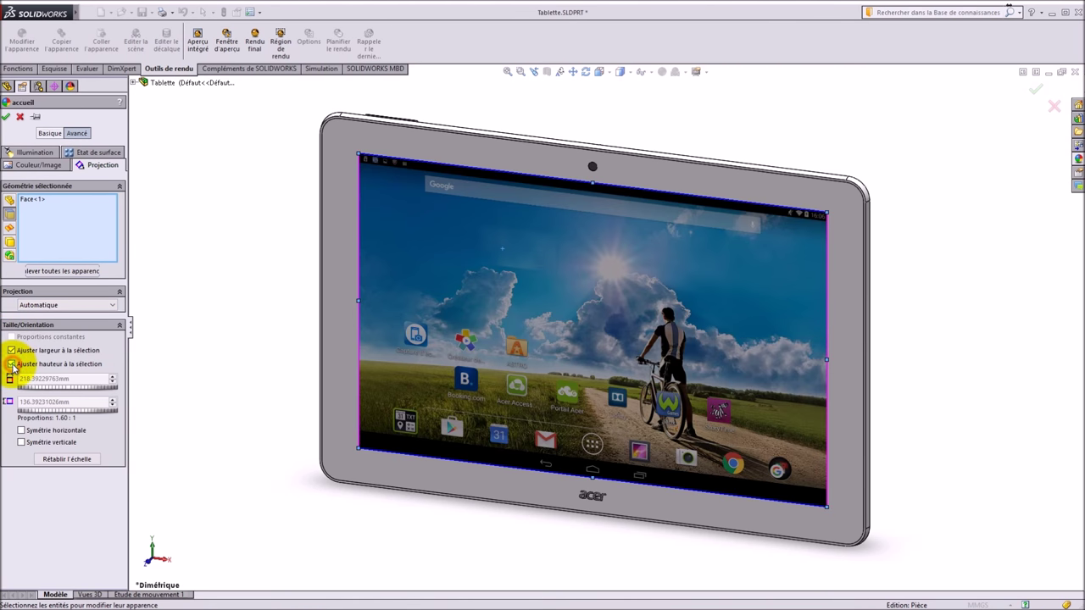
{"action": "left_click", "coordinate": [6, 119]}
{"action": "left_click", "coordinate": [585, 71]}
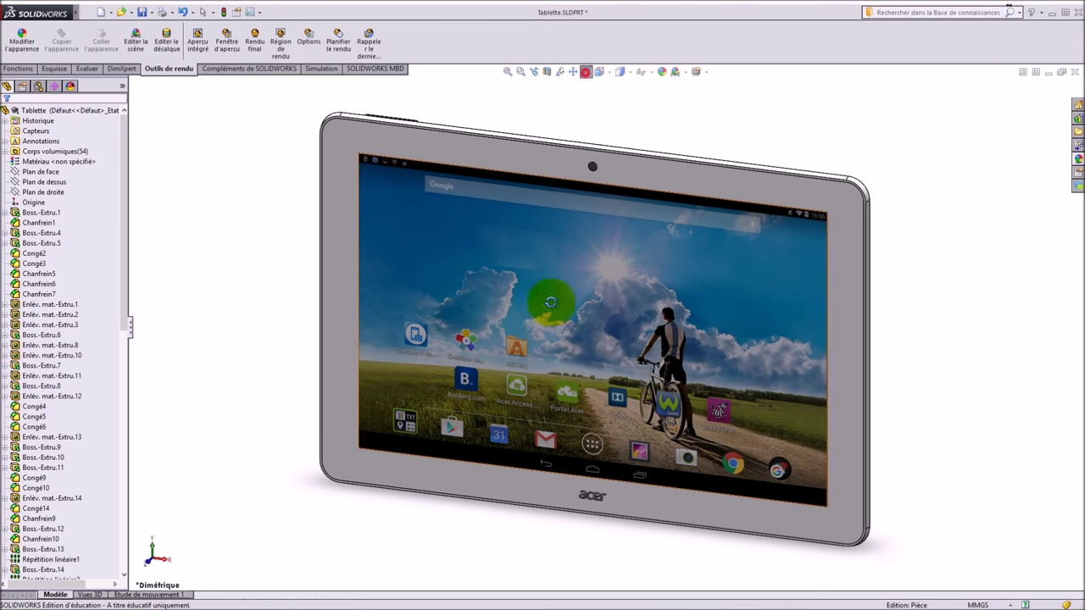
{"action": "mouse_move", "coordinate": [513, 368]}
{"action": "left_mouse_down"}
{"action": "mouse_move", "coordinate": [521, 303]}
{"action": "mouse_move", "coordinate": [574, 303]}
{"action": "mouse_move", "coordinate": [581, 382]}
{"action": "mouse_move", "coordinate": [650, 334]}
{"action": "mouse_move", "coordinate": [709, 332]}
{"action": "mouse_move", "coordinate": [582, 332]}
{"action": "mouse_move", "coordinate": [594, 282]}
{"action": "mouse_move", "coordinate": [466, 322]}
{"action": "mouse_move", "coordinate": [497, 322]}
{"action": "mouse_move", "coordinate": [416, 366]}
{"action": "mouse_move", "coordinate": [525, 312]}
{"action": "left_mouse_up"}
{"action": "left_click", "coordinate": [588, 74]}
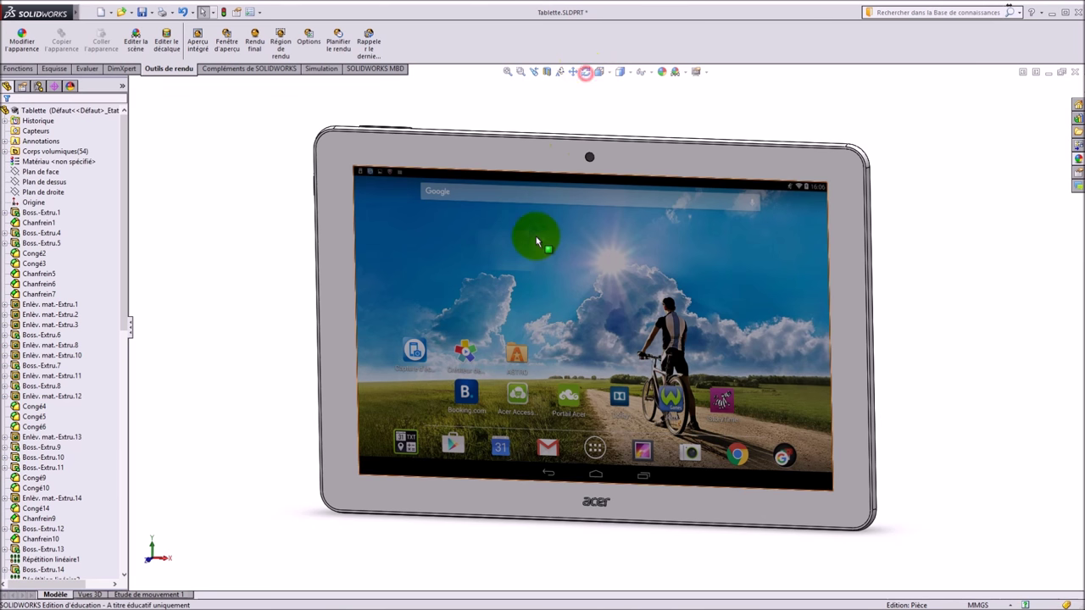
Step: Swap the screen face image to Piratebox.png and save it as piratebox.p2m
{"action": "right_click", "coordinate": [537, 234]}
{"action": "left_click", "coordinate": [620, 208]}
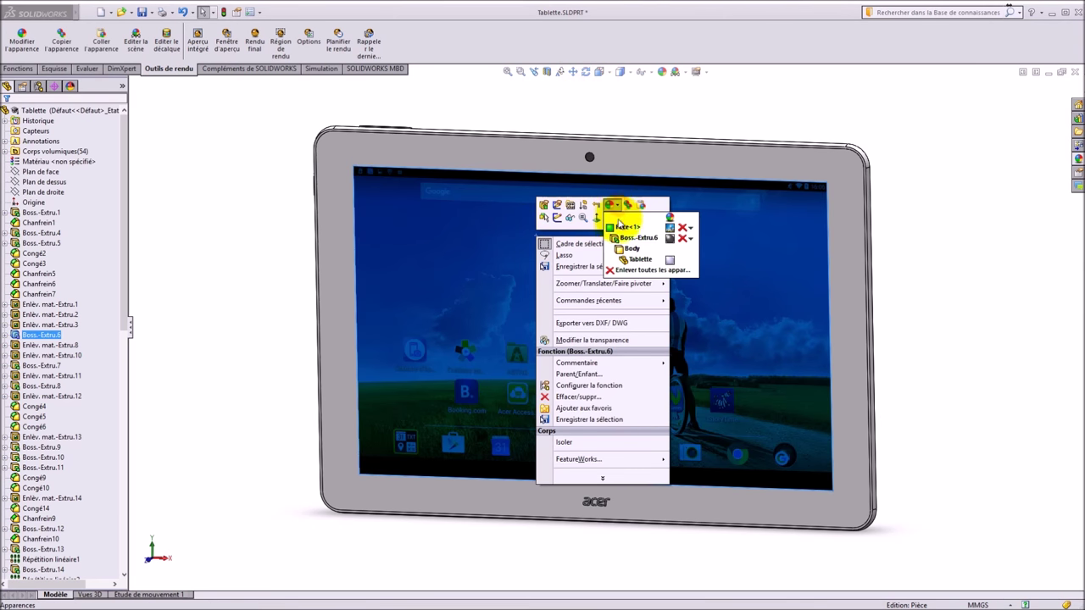
{"action": "left_click", "coordinate": [623, 227]}
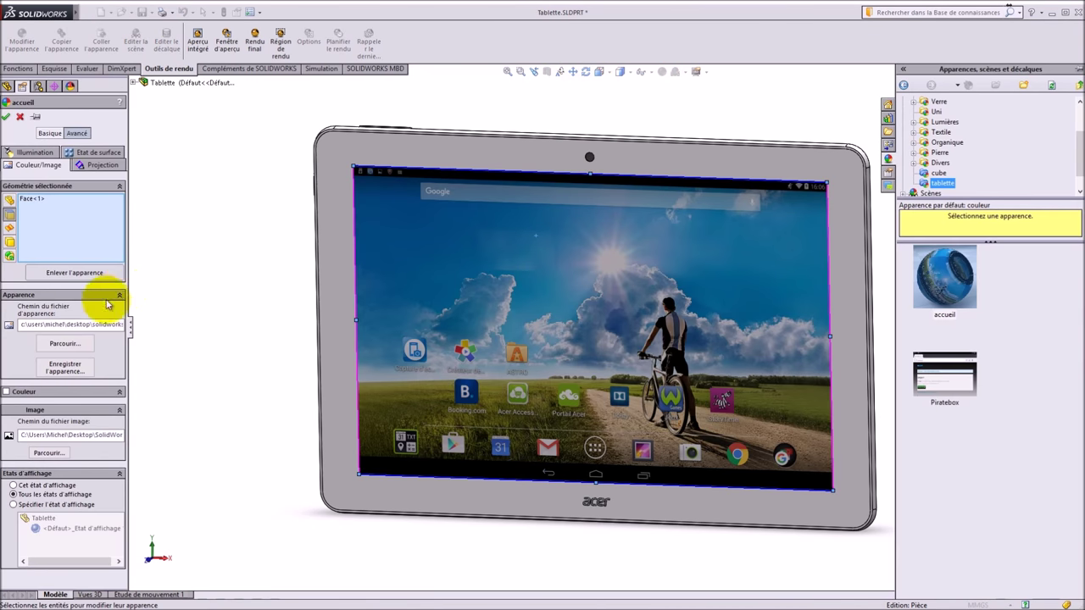
{"action": "left_click", "coordinate": [65, 346]}
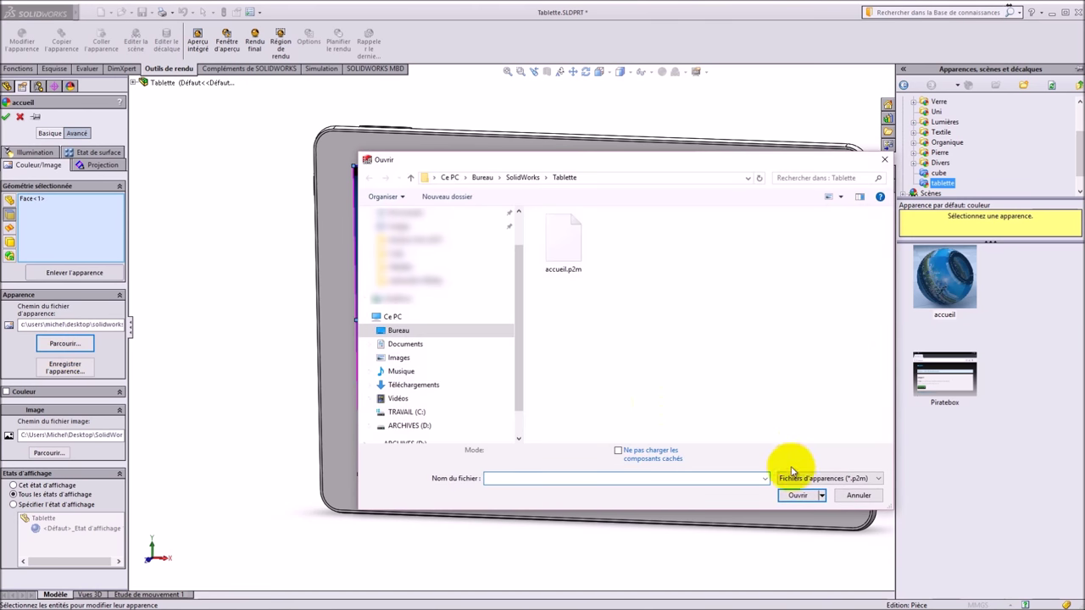
{"action": "left_click", "coordinate": [796, 479]}
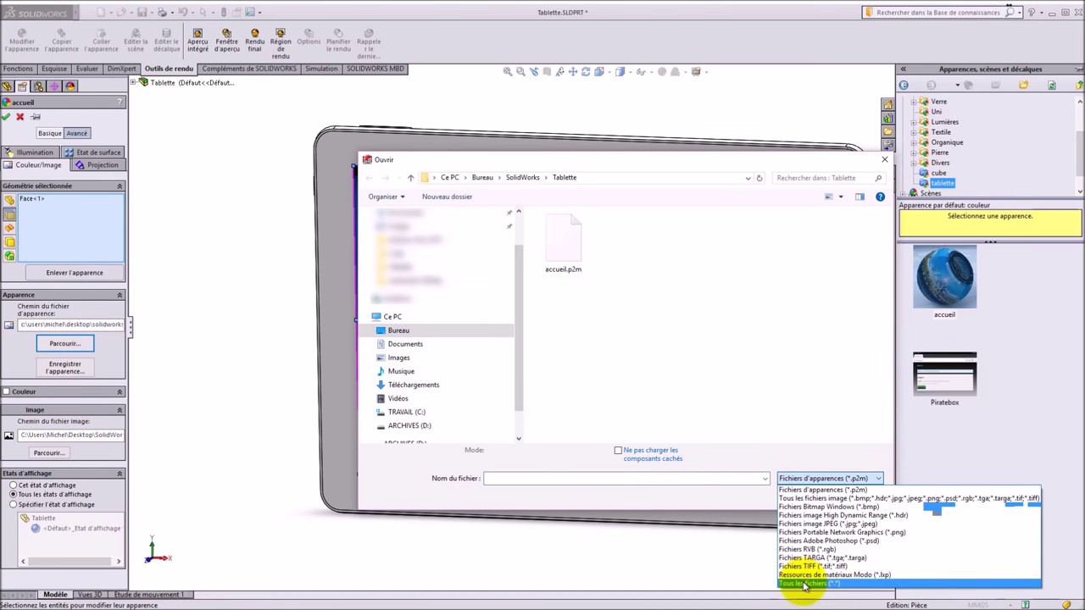
{"action": "left_click", "coordinate": [803, 581]}
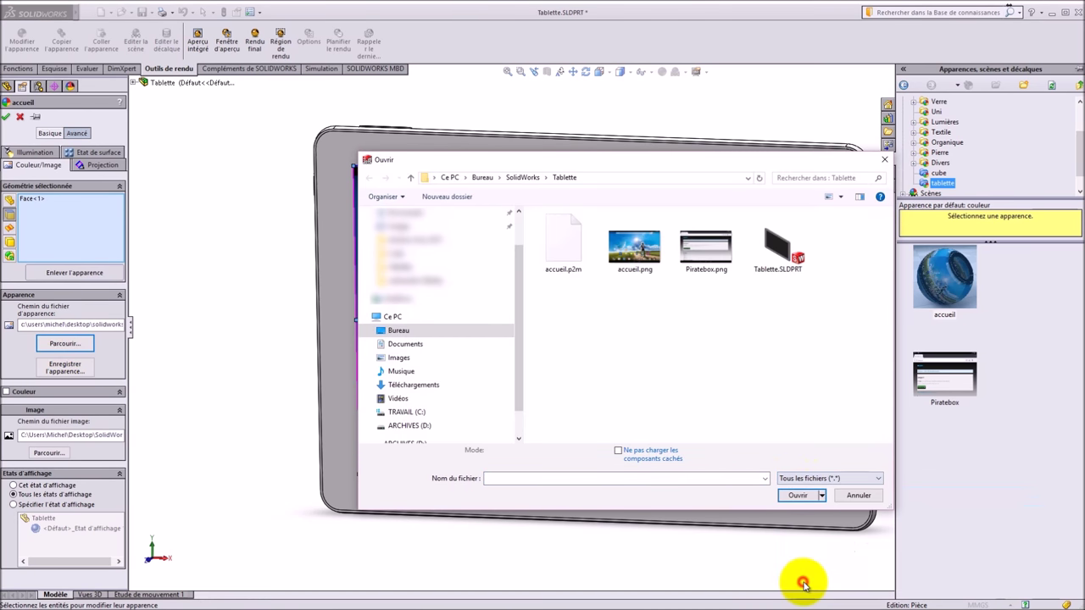
{"action": "double_click", "coordinate": [708, 246]}
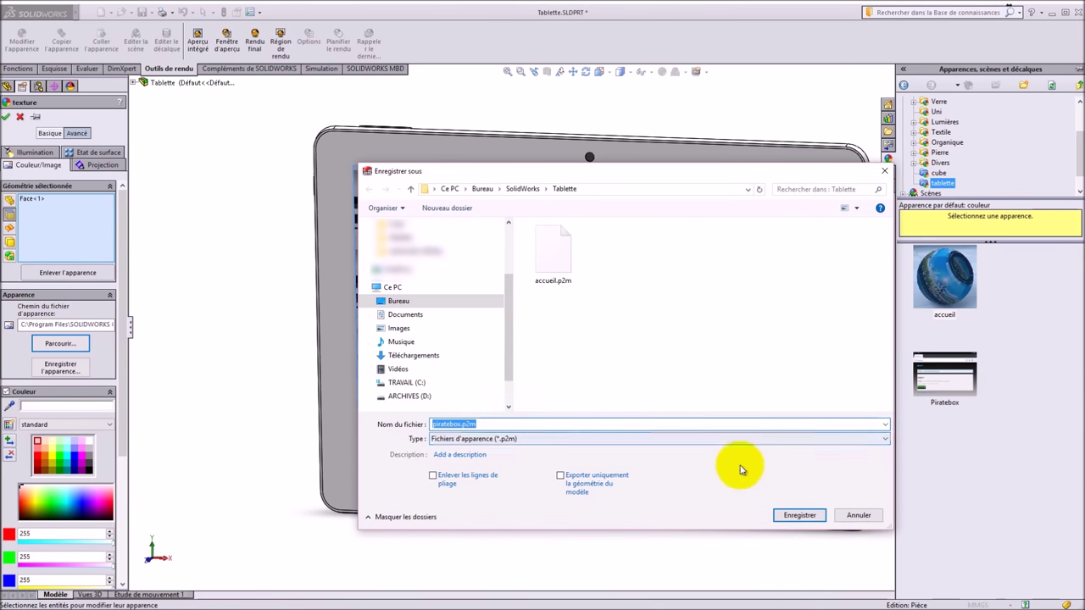
{"action": "left_click", "coordinate": [797, 516]}
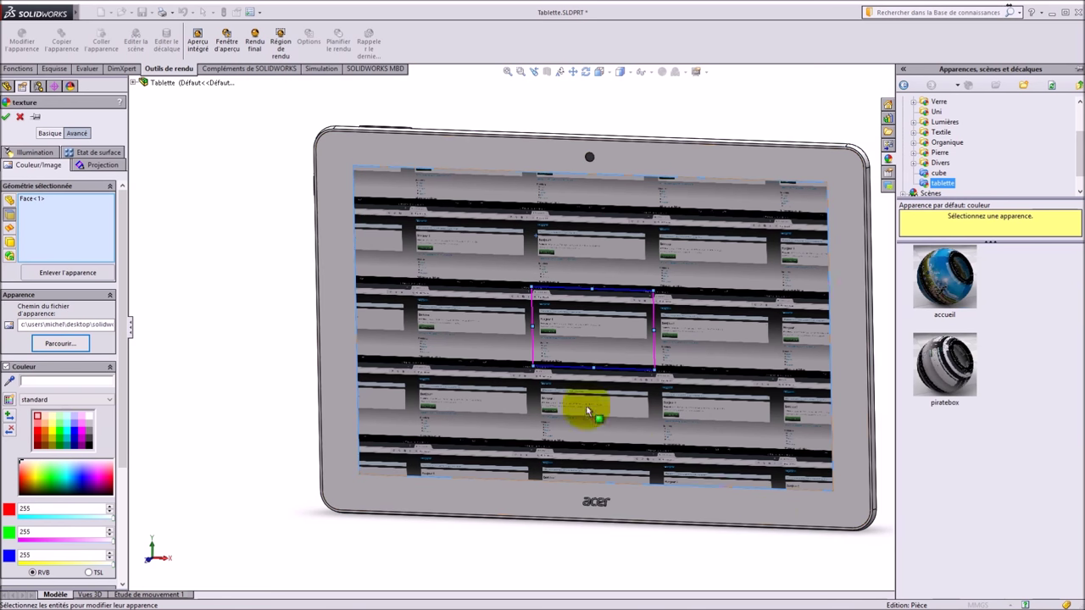
Step: Fit the Piratebox image to the screen's width and height and confirm
{"action": "left_click", "coordinate": [88, 168]}
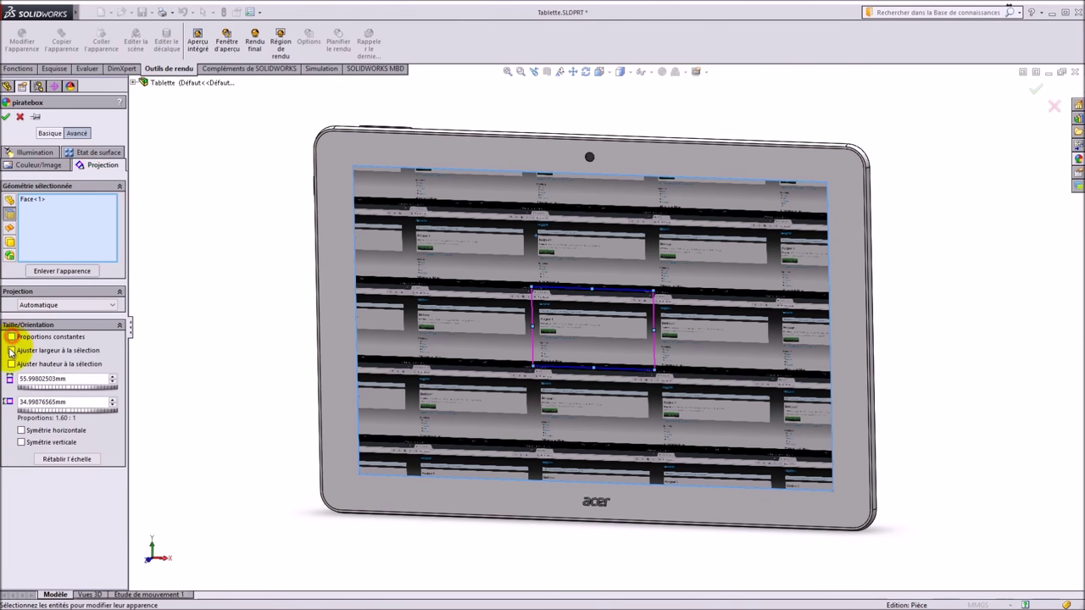
{"action": "left_click", "coordinate": [11, 350]}
{"action": "left_click", "coordinate": [11, 364]}
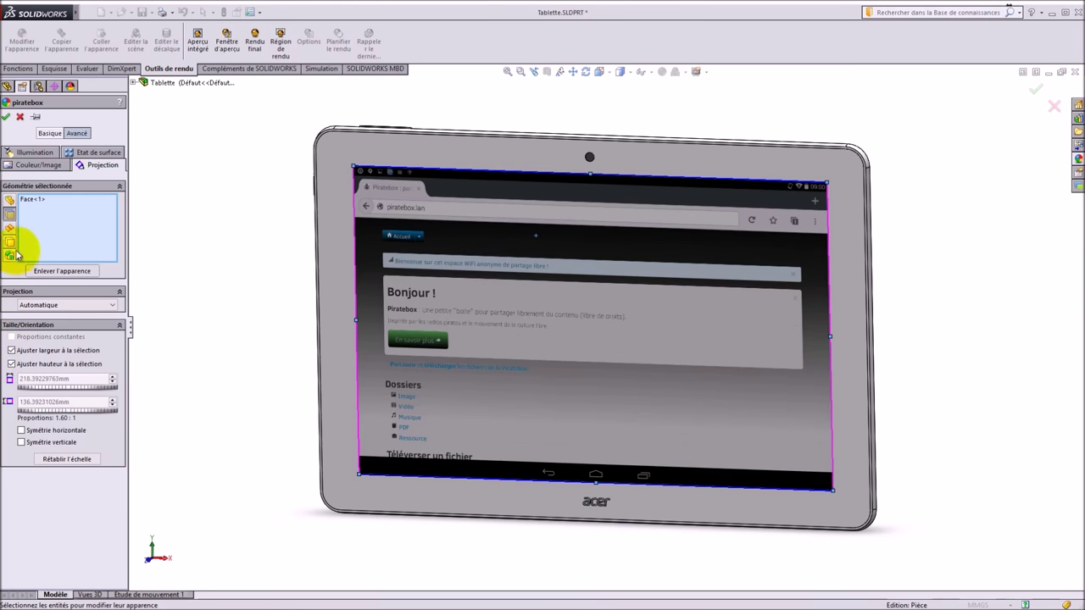
{"action": "left_click", "coordinate": [7, 117]}
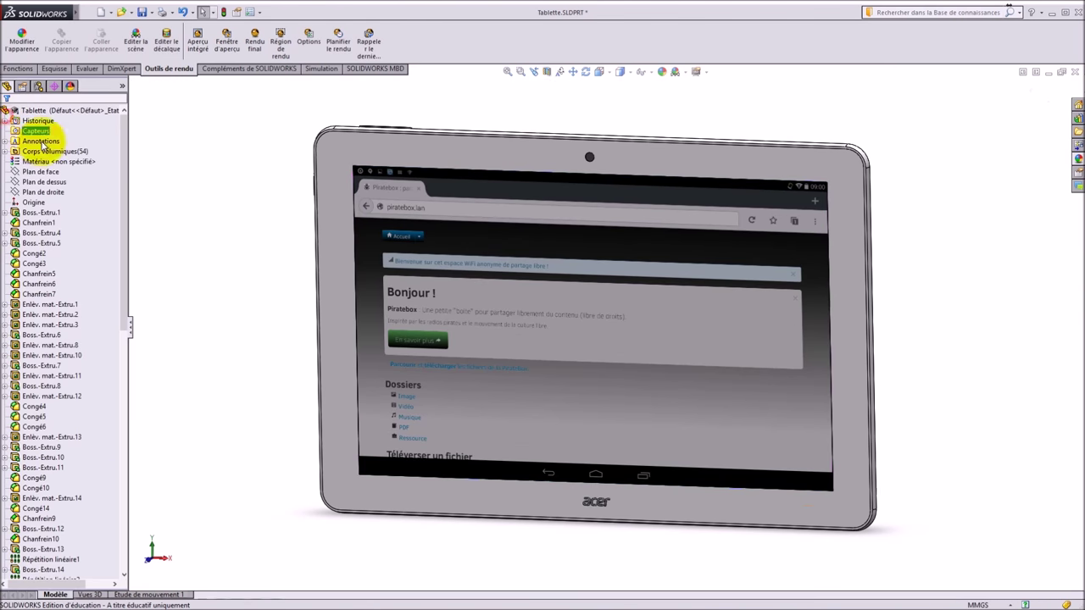
{"action": "left_click", "coordinate": [583, 73]}
{"action": "left_click_drag", "start_coordinate": [387, 302], "coordinate": [475, 387]}
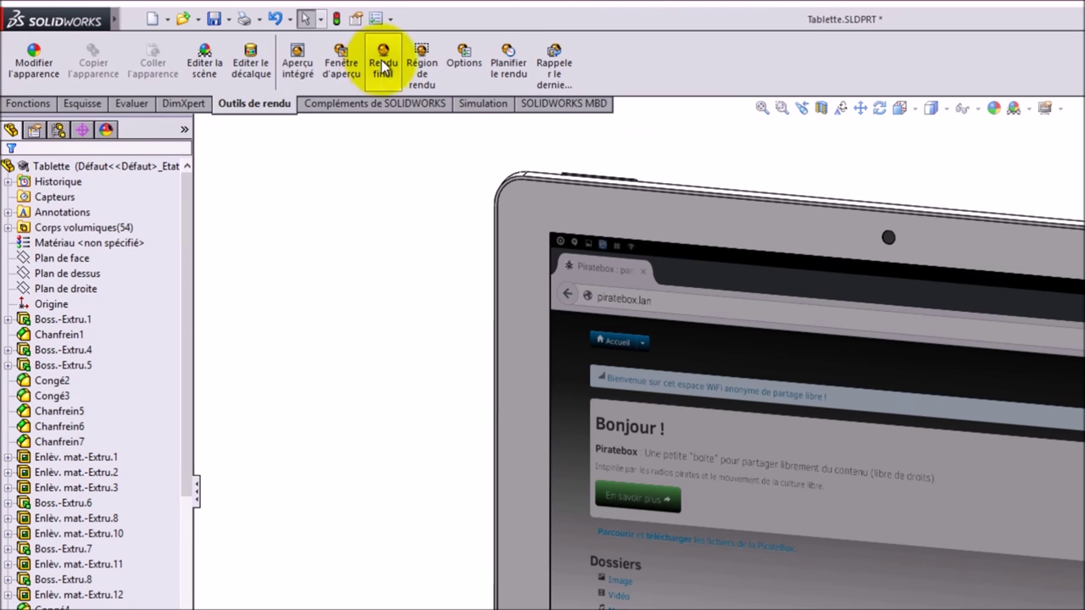
{"action": "left_click", "coordinate": [349, 64]}
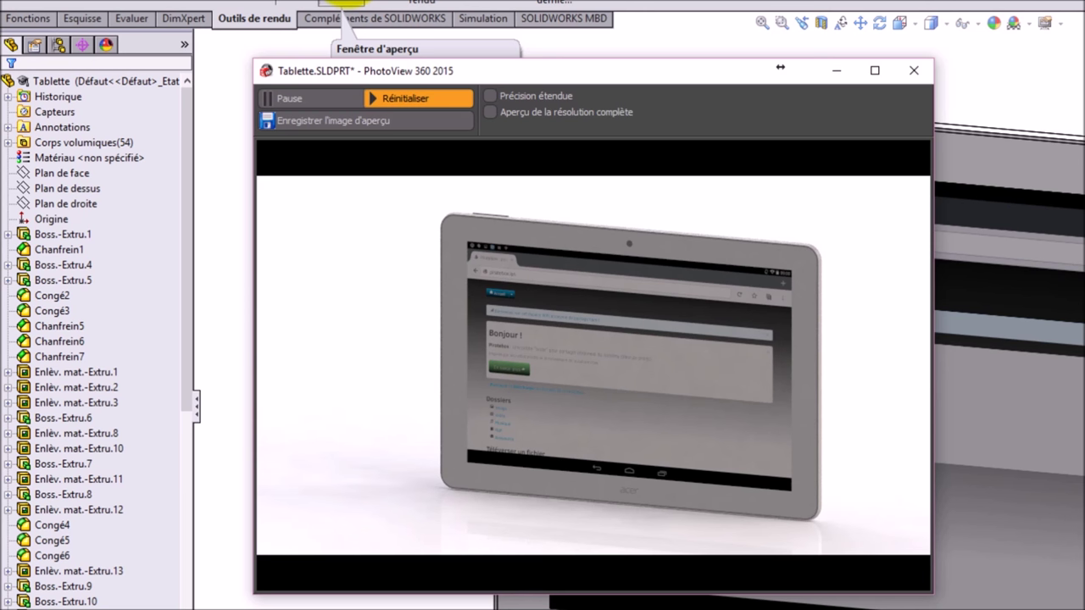
{"action": "left_click", "coordinate": [918, 72]}
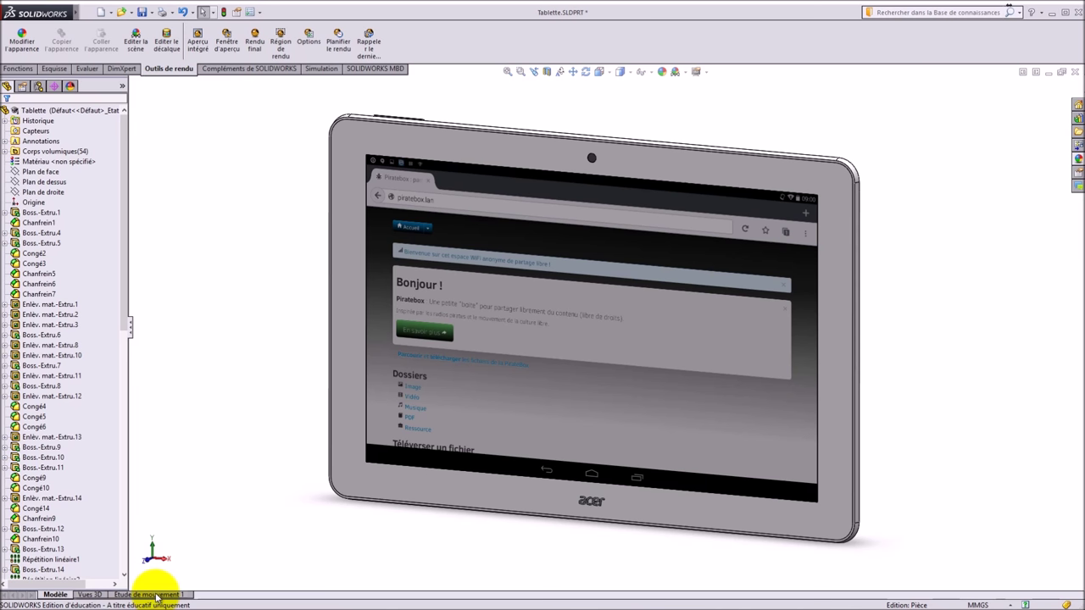
Step: In Etude de mouvement 1, add a one-turn Y-axis rotation animation of the tablet and play it
{"action": "left_click", "coordinate": [156, 595]}
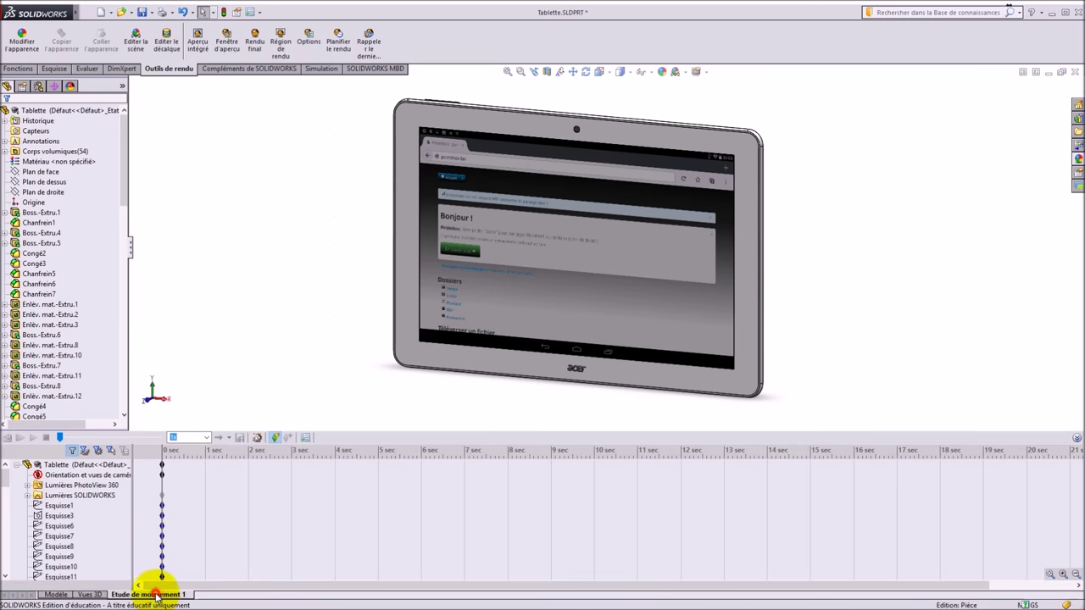
{"action": "left_click", "coordinate": [259, 439]}
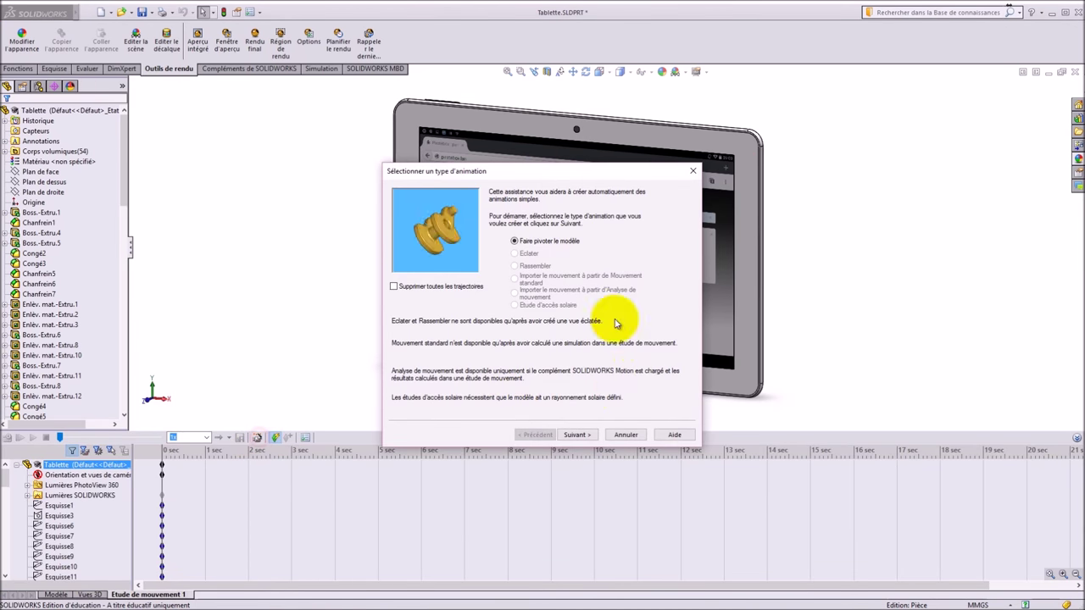
{"action": "left_click", "coordinate": [575, 435]}
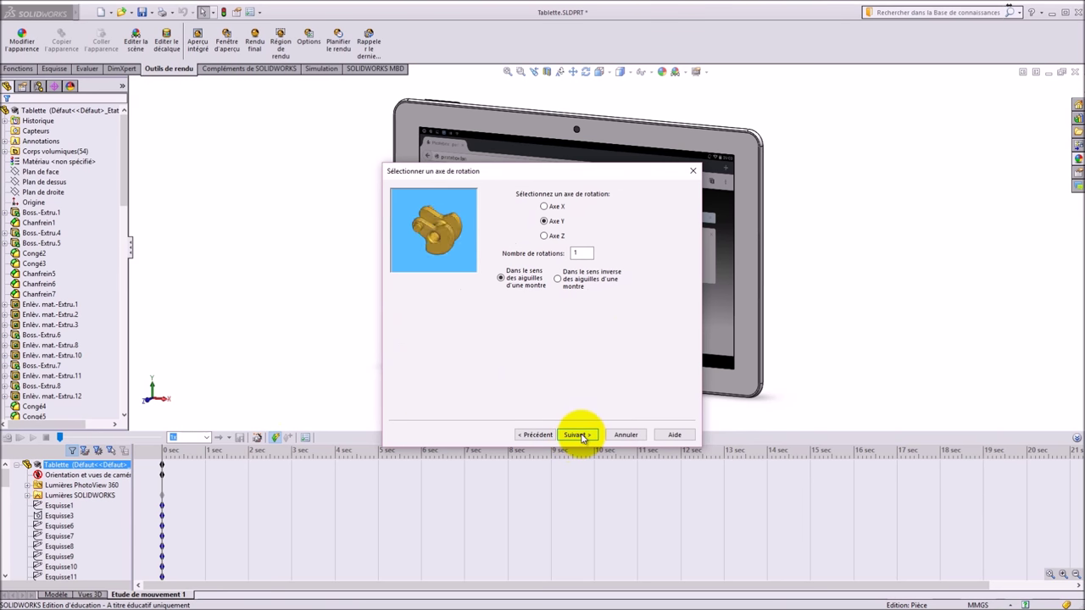
{"action": "left_click", "coordinate": [579, 434]}
{"action": "left_click", "coordinate": [579, 435]}
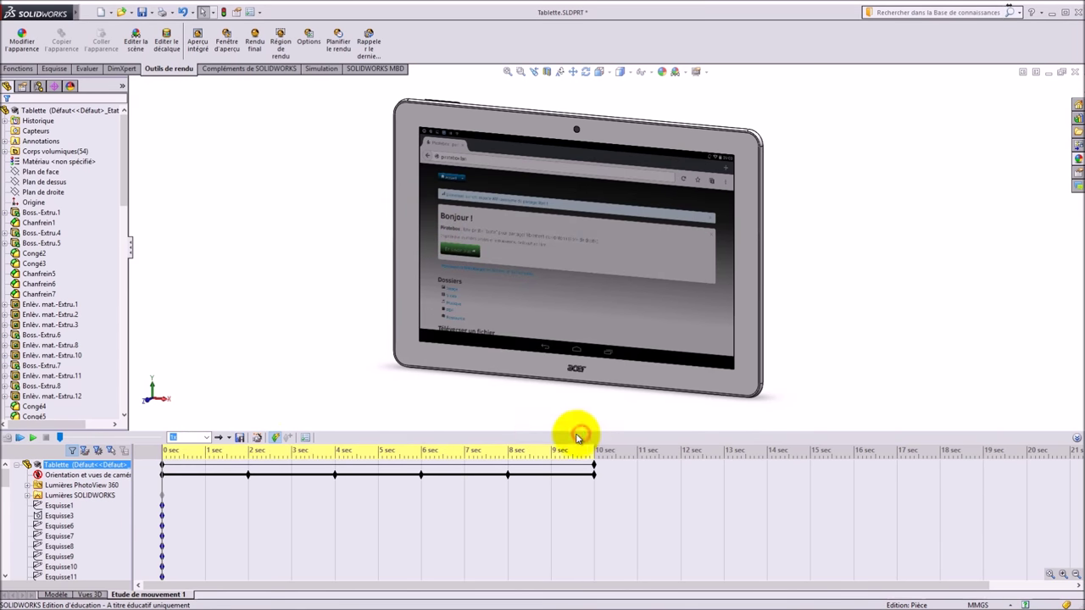
{"action": "left_click", "coordinate": [35, 438]}
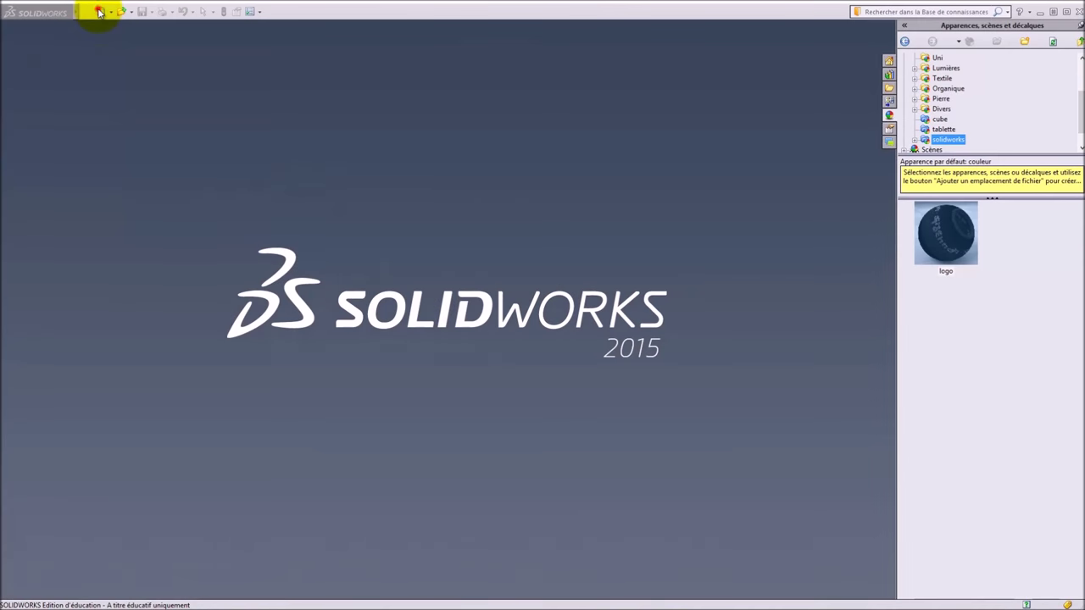
Step: Create a new Pièce and start a sketch on the Plan de dessus
{"action": "left_click", "coordinate": [100, 11]}
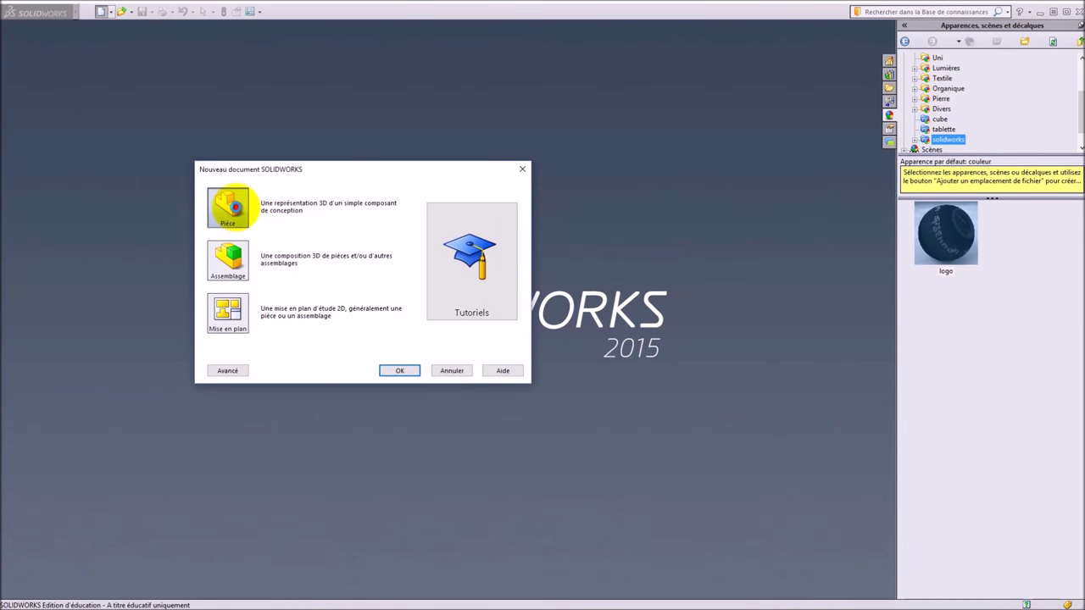
{"action": "double_click", "coordinate": [235, 207]}
{"action": "left_click", "coordinate": [54, 69]}
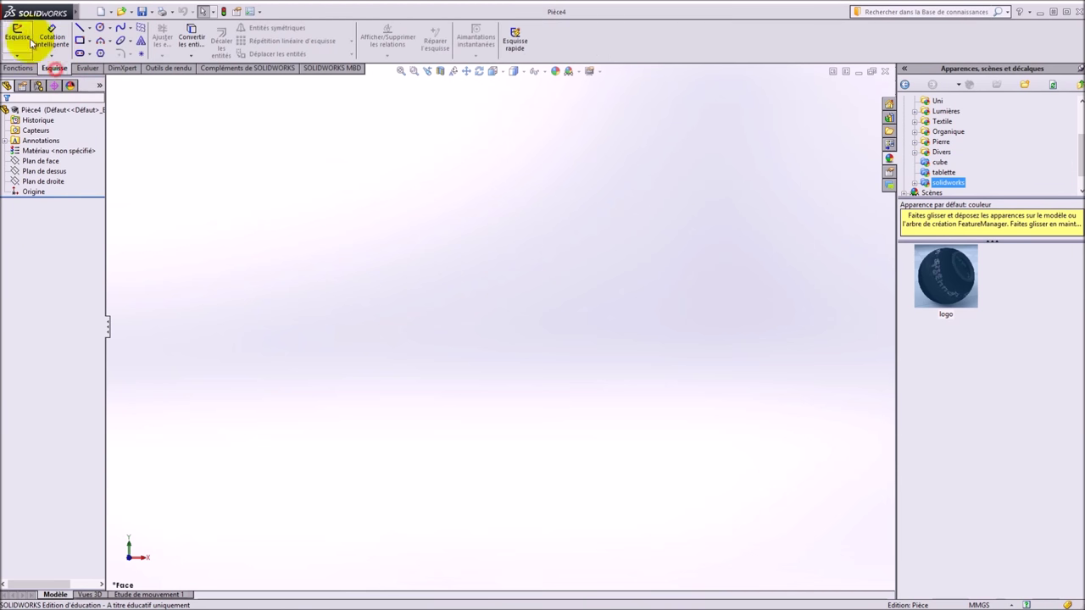
{"action": "left_click", "coordinate": [18, 34]}
{"action": "left_click", "coordinate": [479, 73]}
{"action": "left_click_drag", "start_coordinate": [471, 243], "coordinate": [481, 108]}
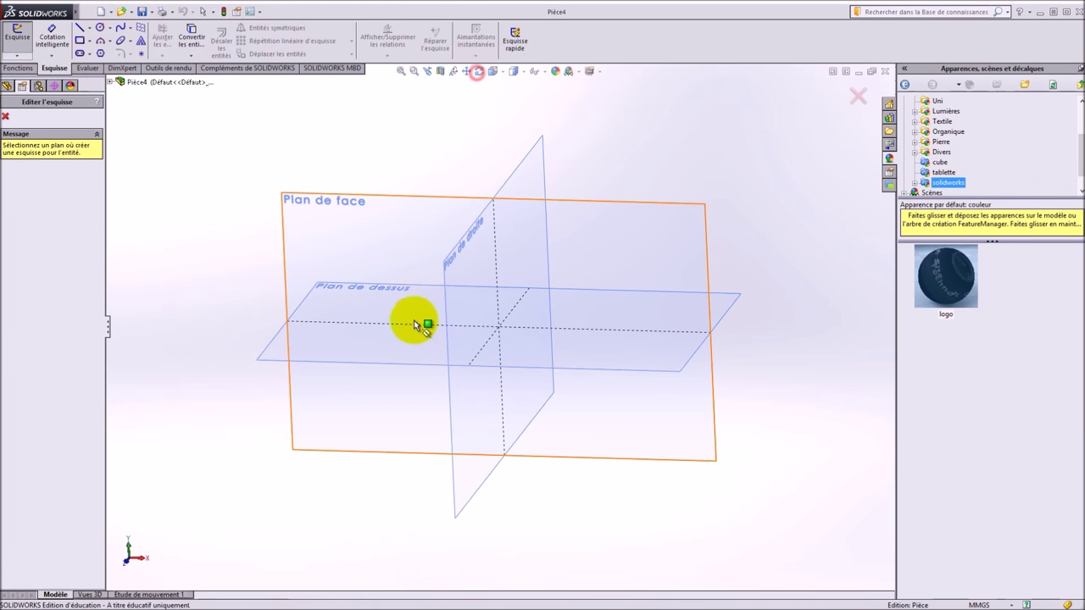
{"action": "left_click", "coordinate": [409, 362]}
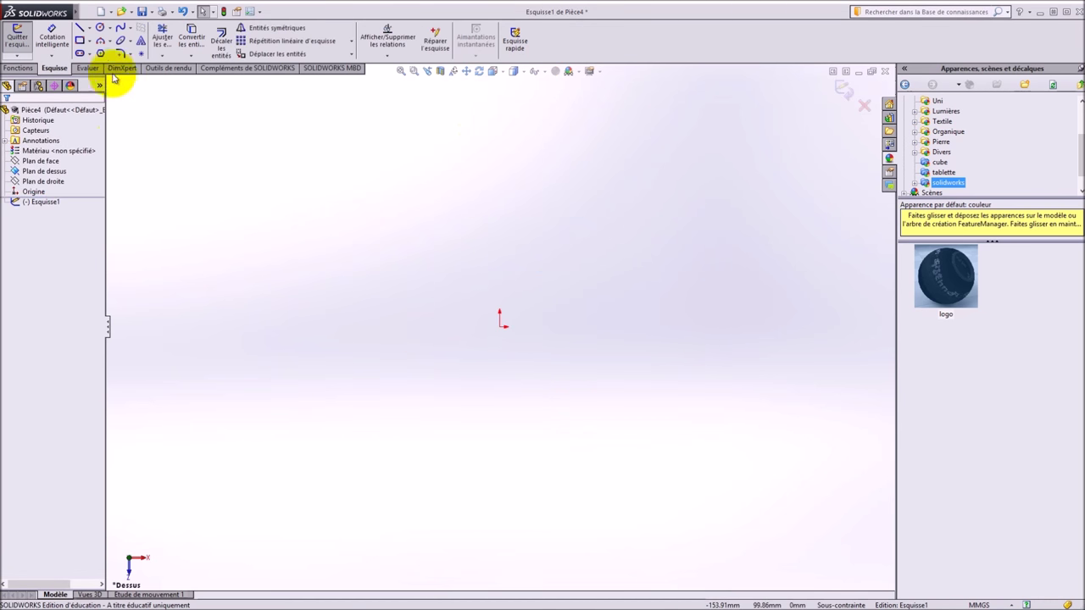
Step: Draw a circle centred on the origin, dimension it Ø100, and exit the sketch
{"action": "left_click", "coordinate": [100, 30]}
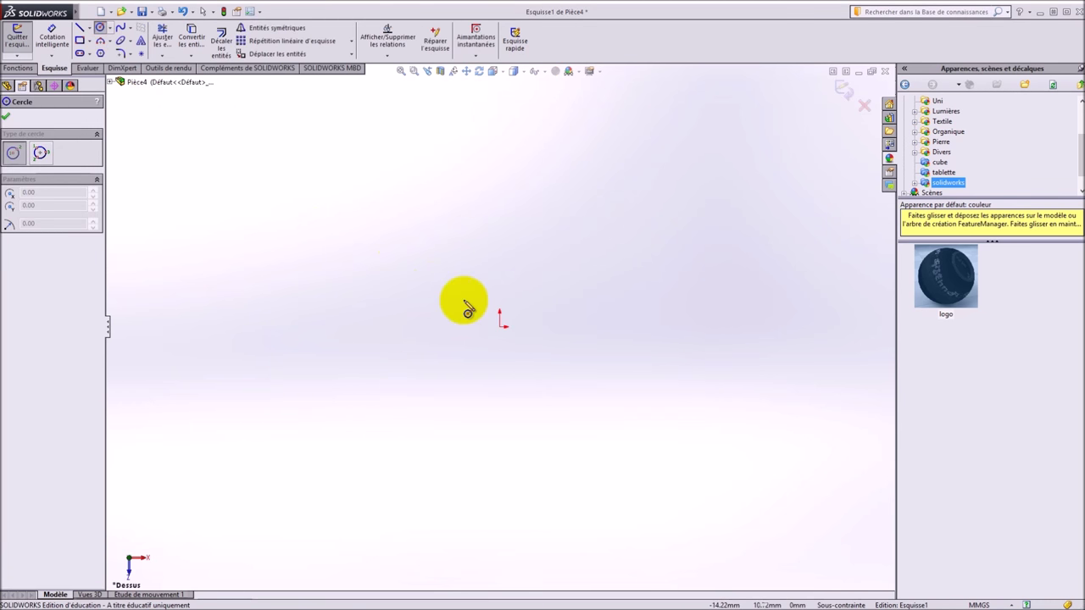
{"action": "left_click", "coordinate": [500, 326]}
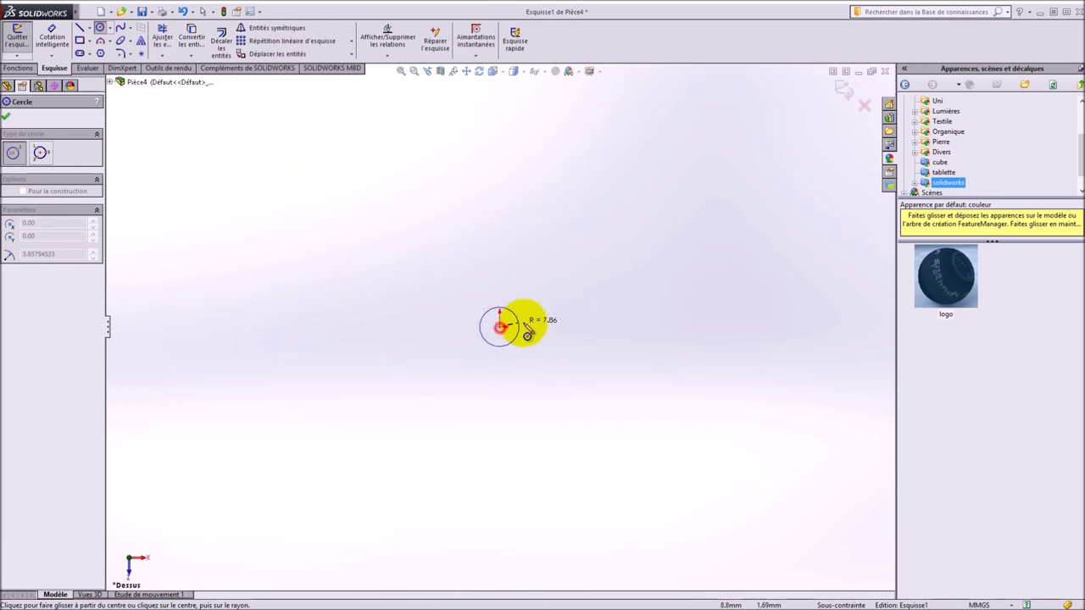
{"action": "left_click", "coordinate": [594, 327]}
{"action": "left_click", "coordinate": [41, 44]}
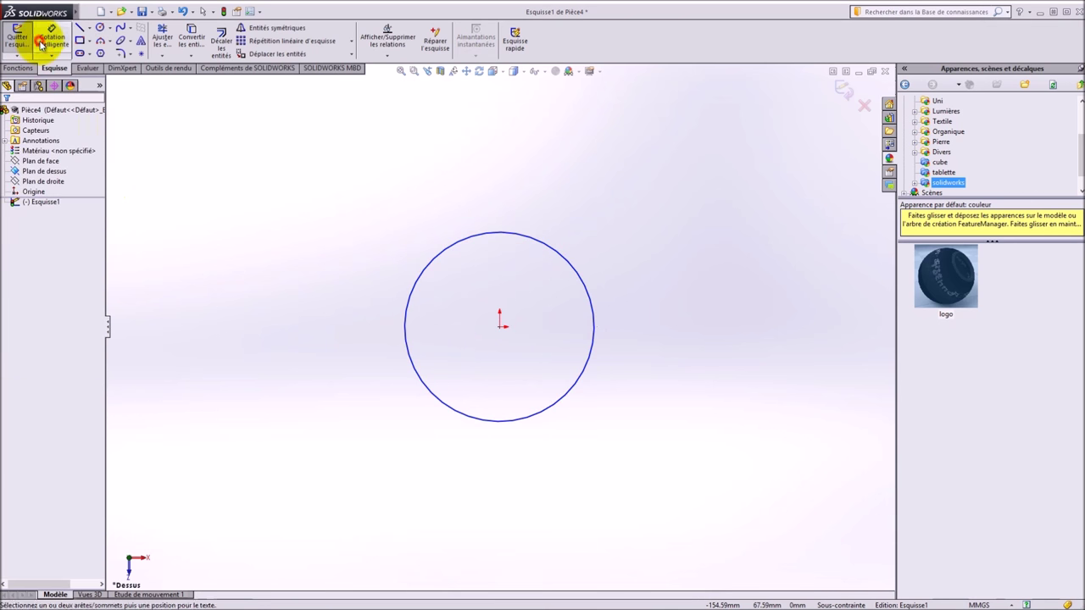
{"action": "left_click", "coordinate": [415, 316]}
{"action": "left_click", "coordinate": [360, 322]}
{"action": "key", "text": "Return"}
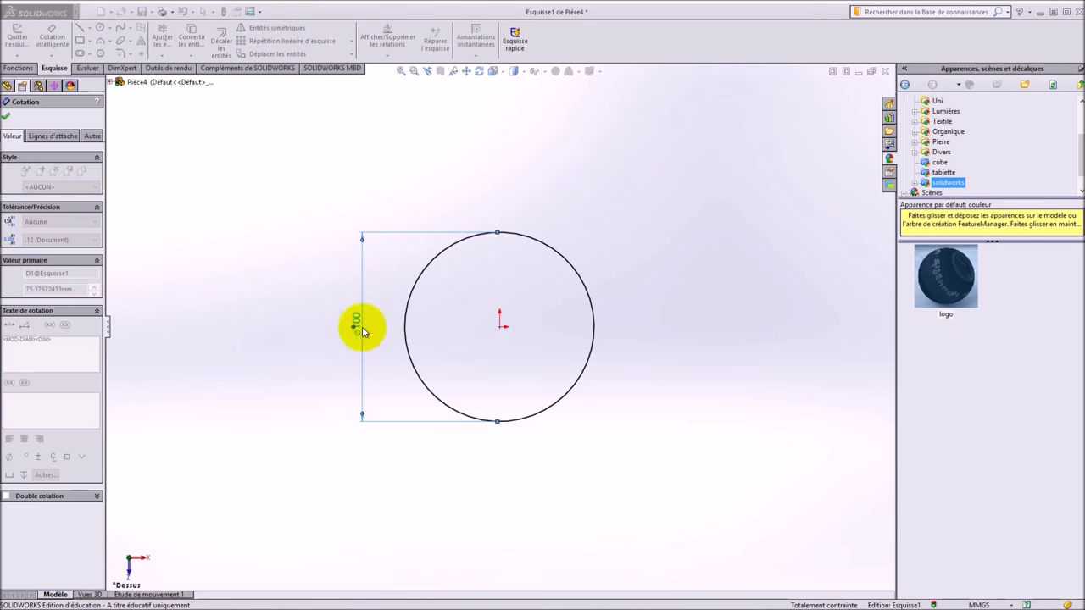
{"action": "left_click", "coordinate": [5, 117]}
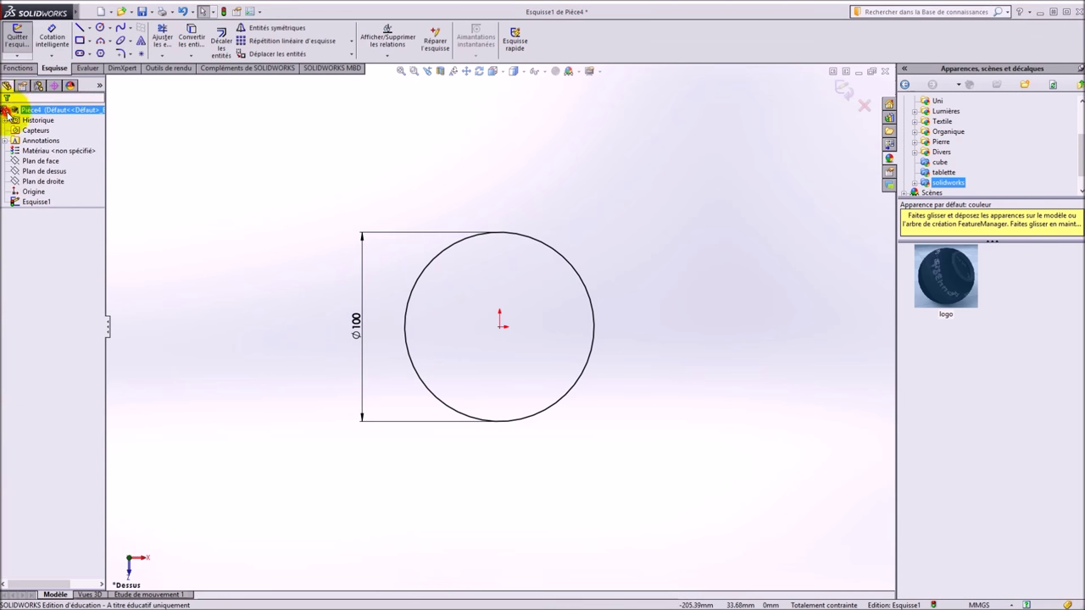
{"action": "left_click", "coordinate": [11, 48]}
{"action": "left_click", "coordinate": [20, 68]}
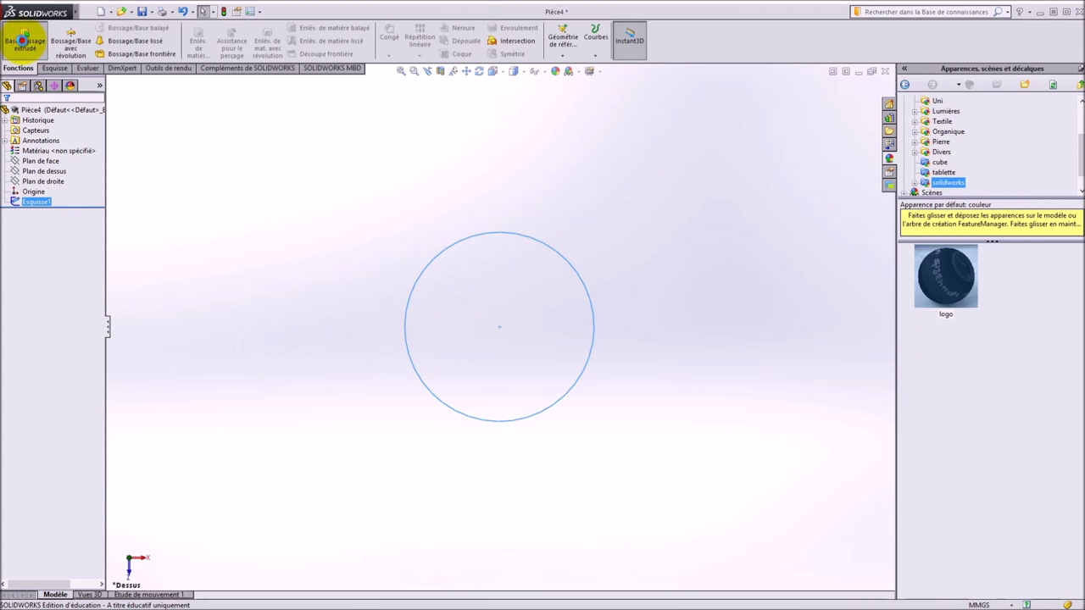
Step: Extrude the circle 100 mm into a cylinder with Base/Bossage extrudé
{"action": "left_click", "coordinate": [23, 41]}
{"action": "type", "text": "100"}
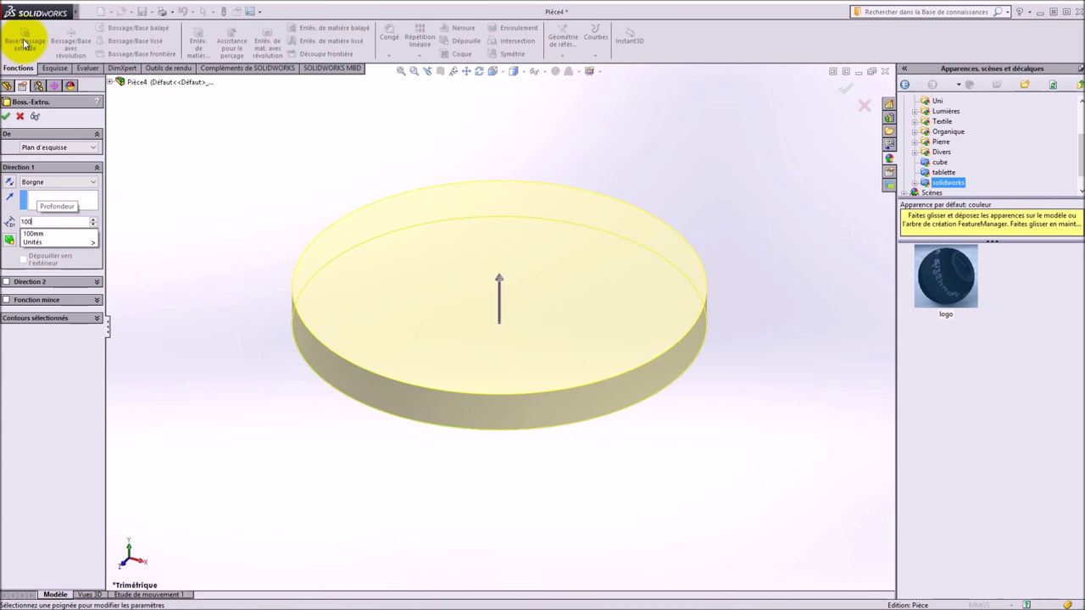
{"action": "key", "text": "Return"}
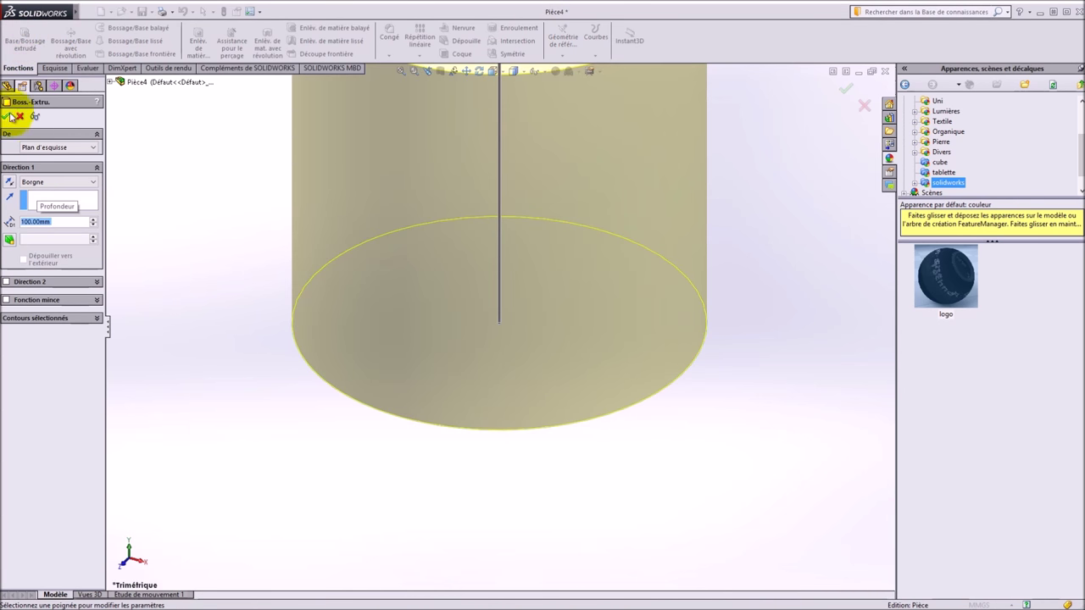
{"action": "left_click", "coordinate": [8, 116]}
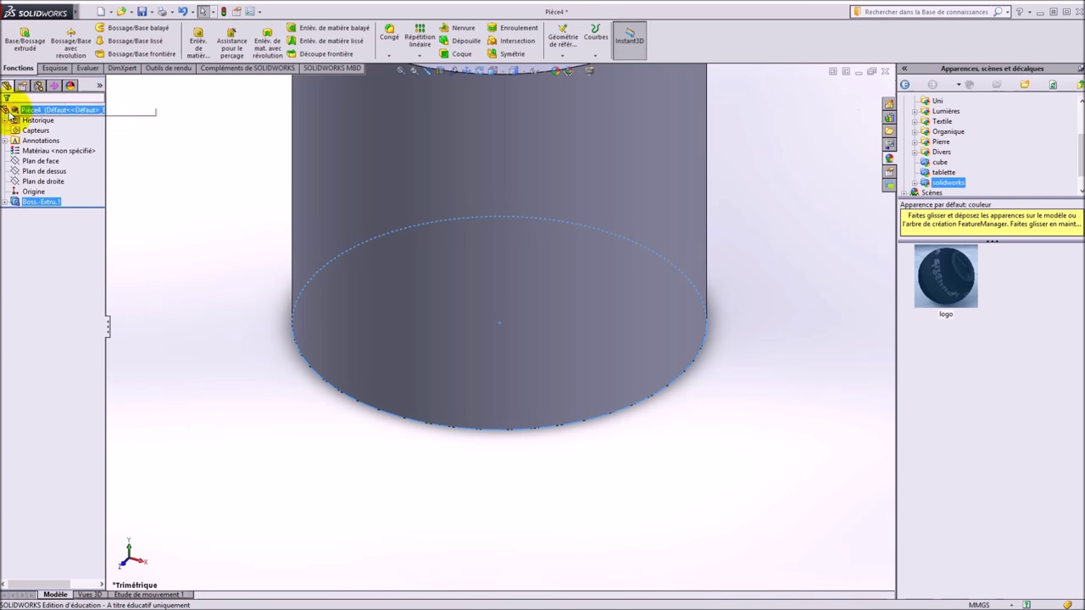
{"action": "left_click", "coordinate": [400, 71]}
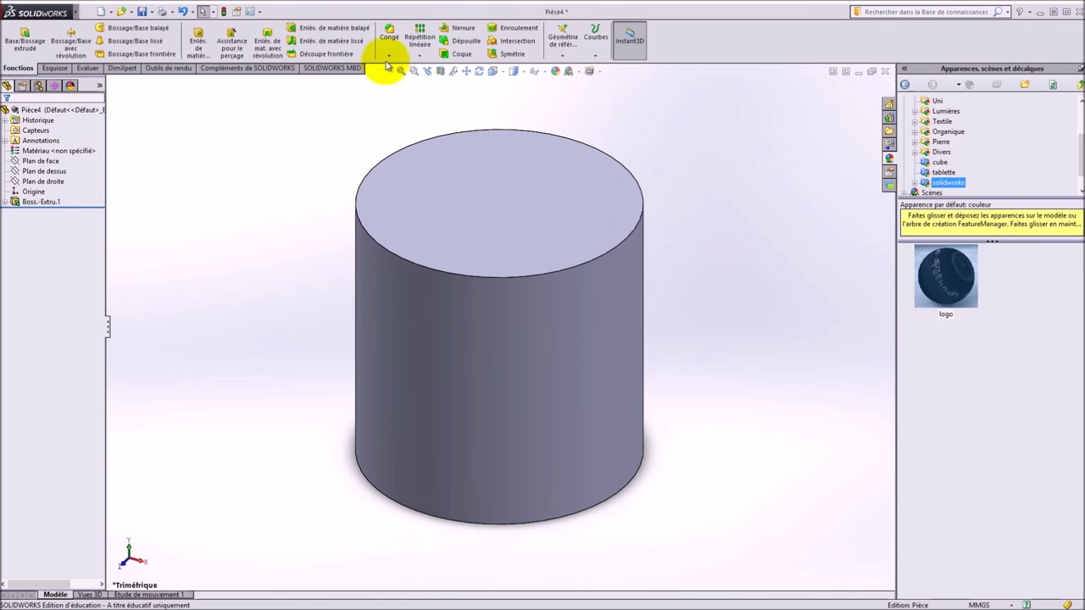
Step: Apply a 50 mm Congé to the top and bottom circular edges to form a sphere
{"action": "left_click", "coordinate": [397, 71]}
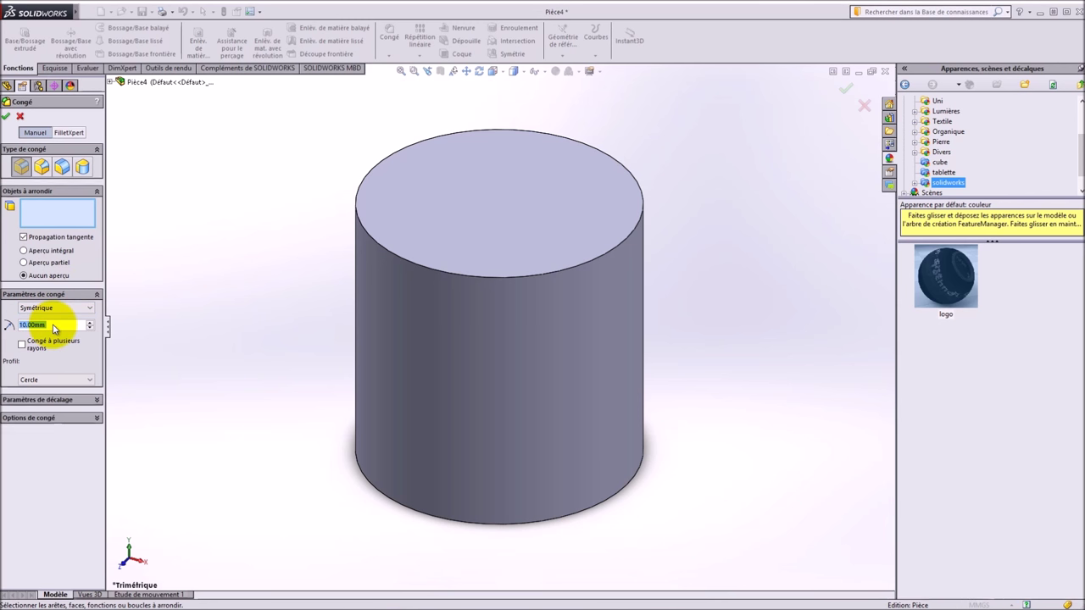
{"action": "type", "text": "5"}
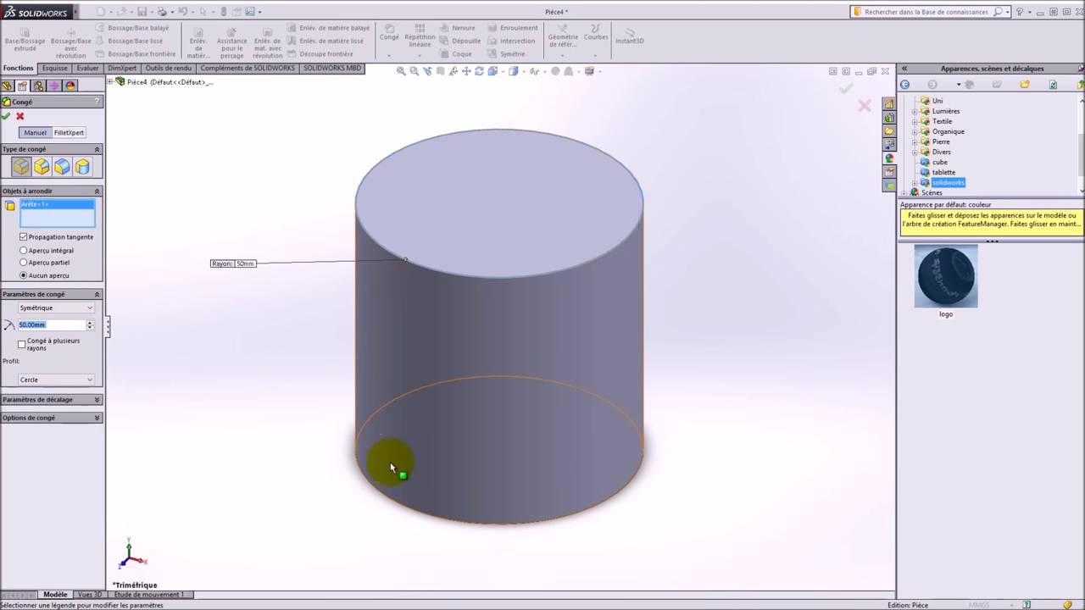
{"action": "left_click", "coordinate": [385, 496]}
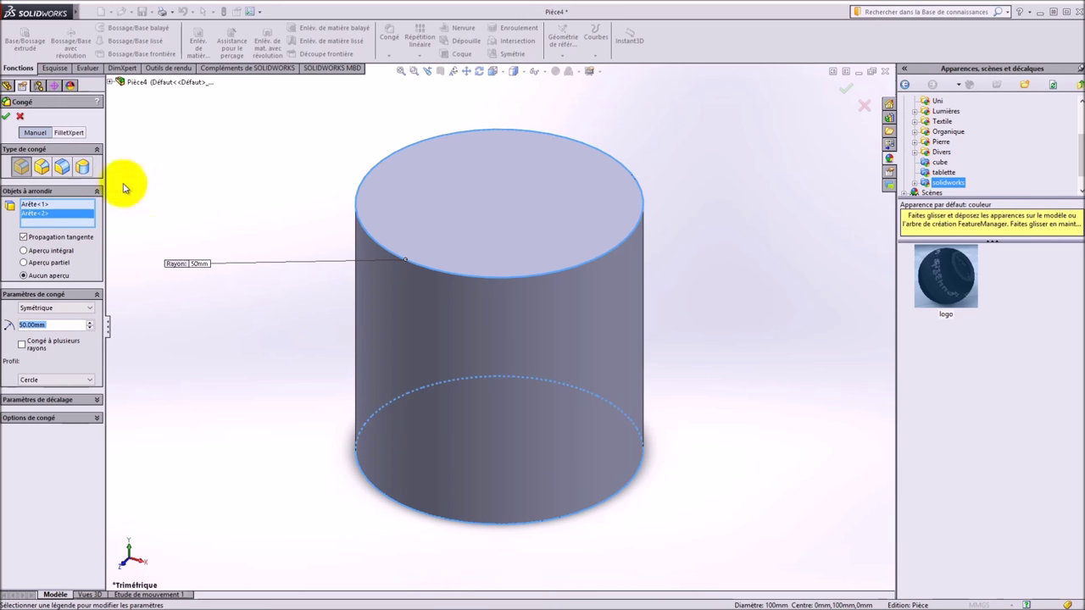
{"action": "left_click", "coordinate": [7, 117]}
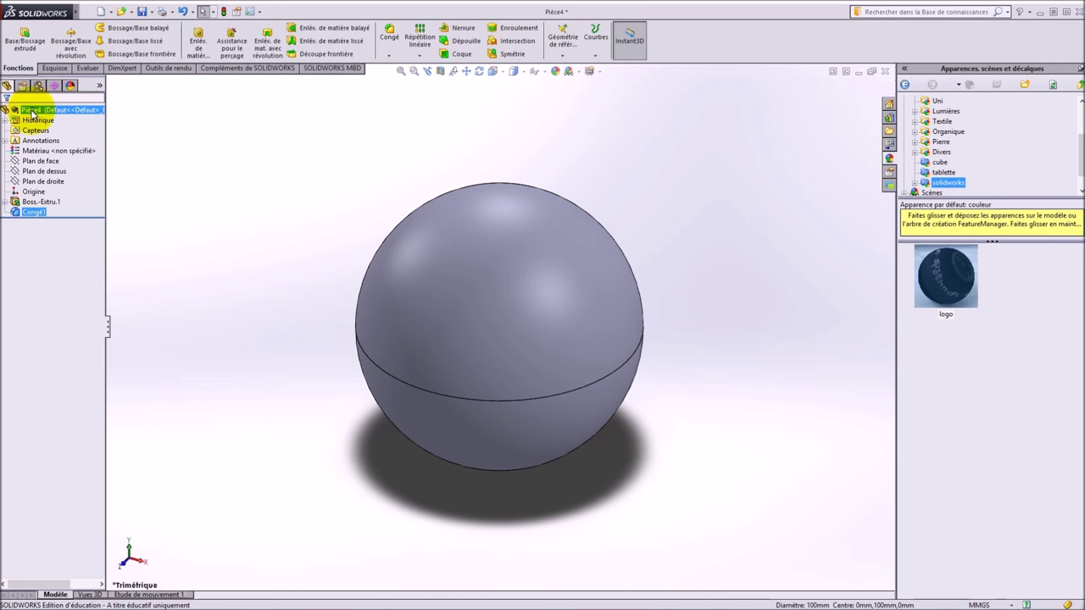
Step: Create a part appearance from Logo.jpg in the desktop SolidWorks folder, saved as logo.p2m
{"action": "right_click", "coordinate": [33, 114]}
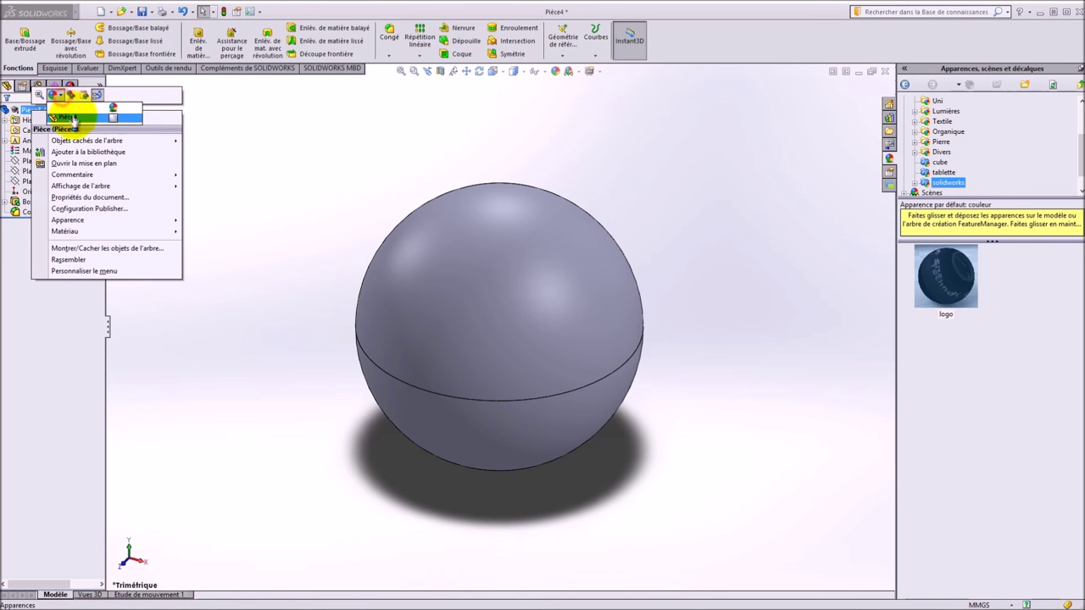
{"action": "left_click", "coordinate": [70, 95]}
{"action": "left_click", "coordinate": [77, 112]}
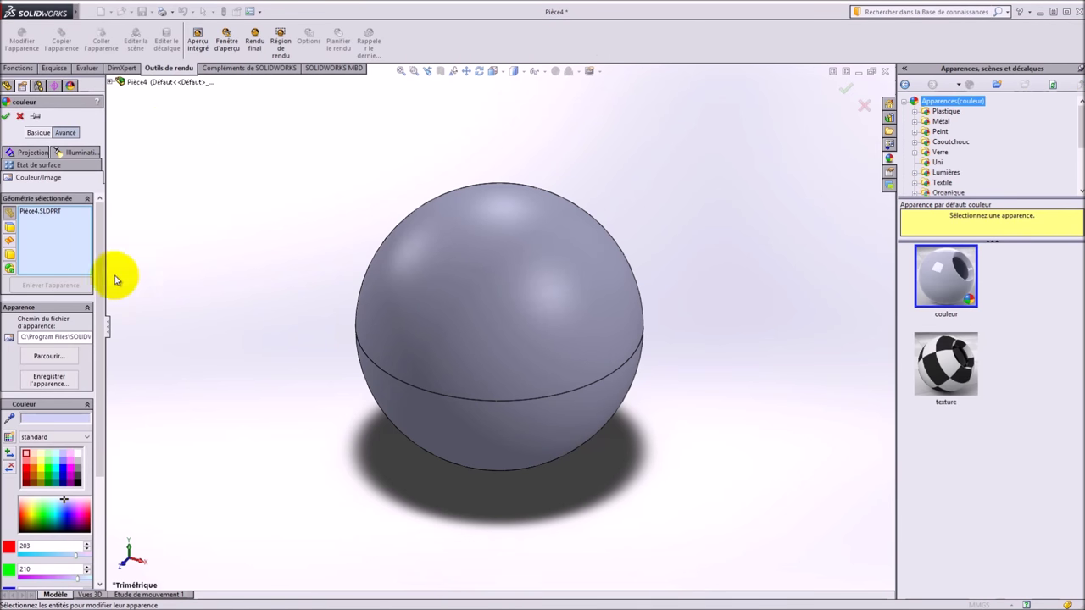
{"action": "left_click", "coordinate": [58, 358]}
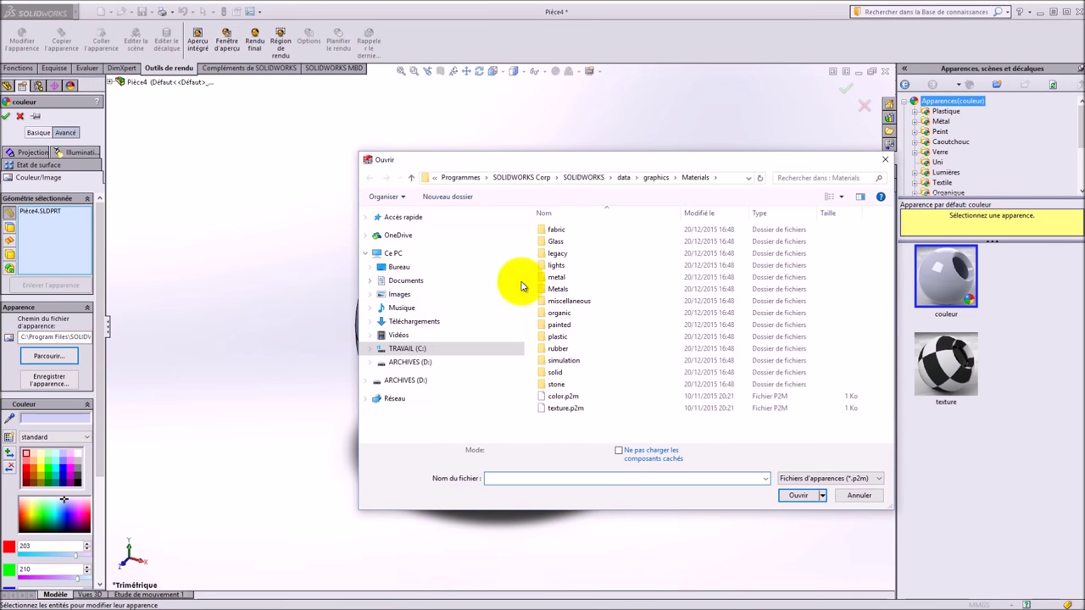
{"action": "left_click", "coordinate": [389, 269]}
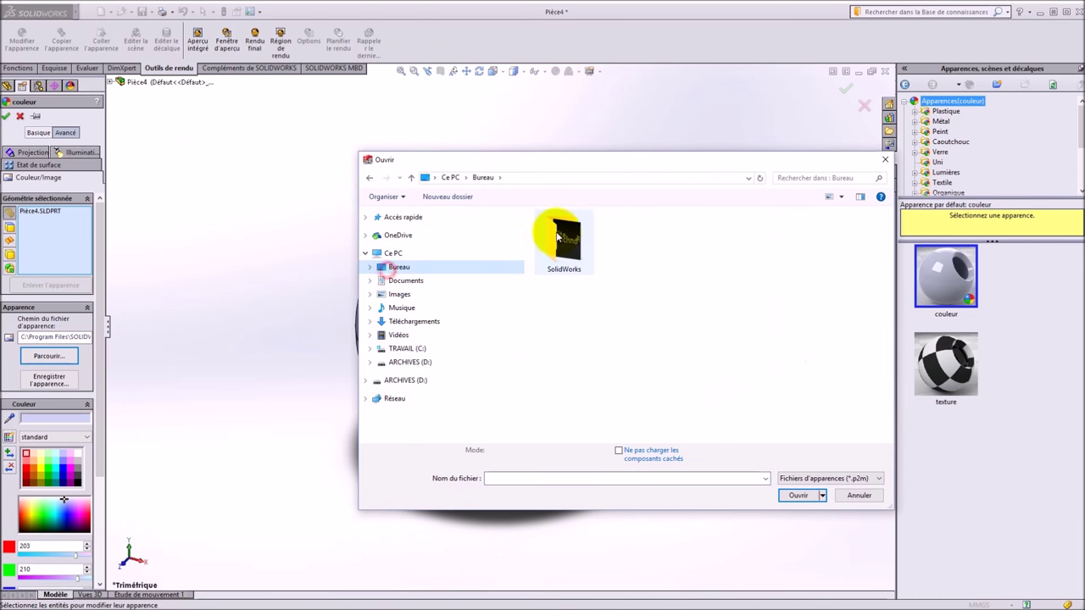
{"action": "double_click", "coordinate": [557, 235]}
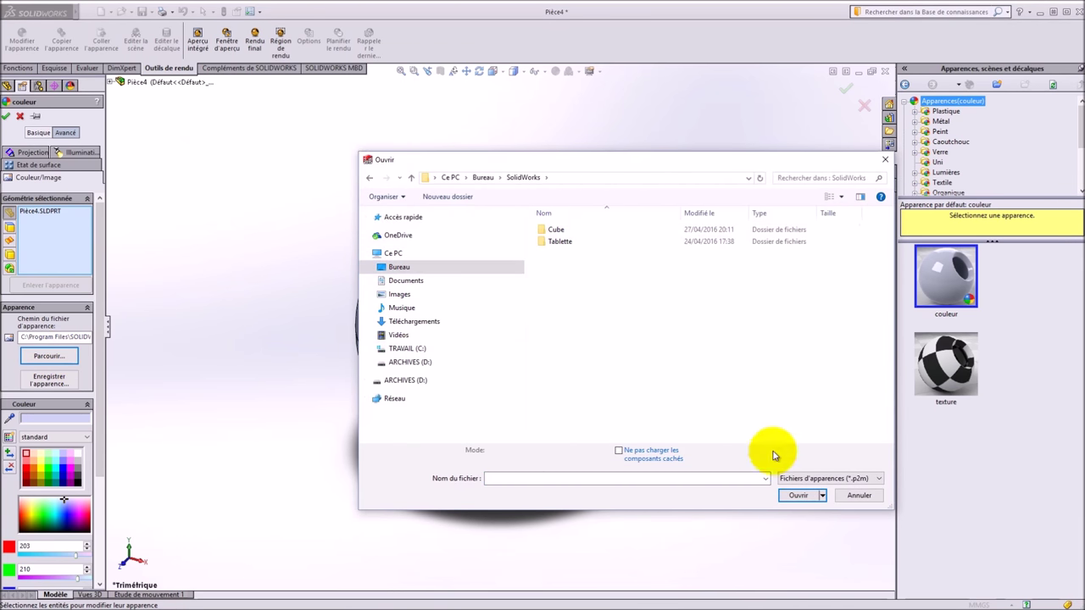
{"action": "left_click", "coordinate": [795, 479]}
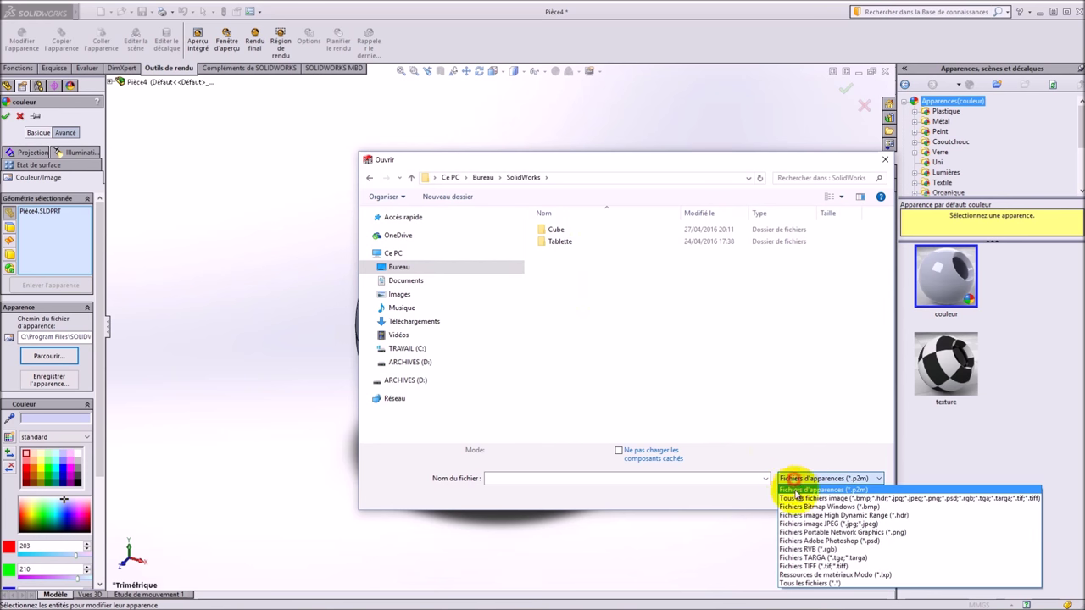
{"action": "left_click", "coordinate": [792, 581]}
{"action": "double_click", "coordinate": [551, 254]}
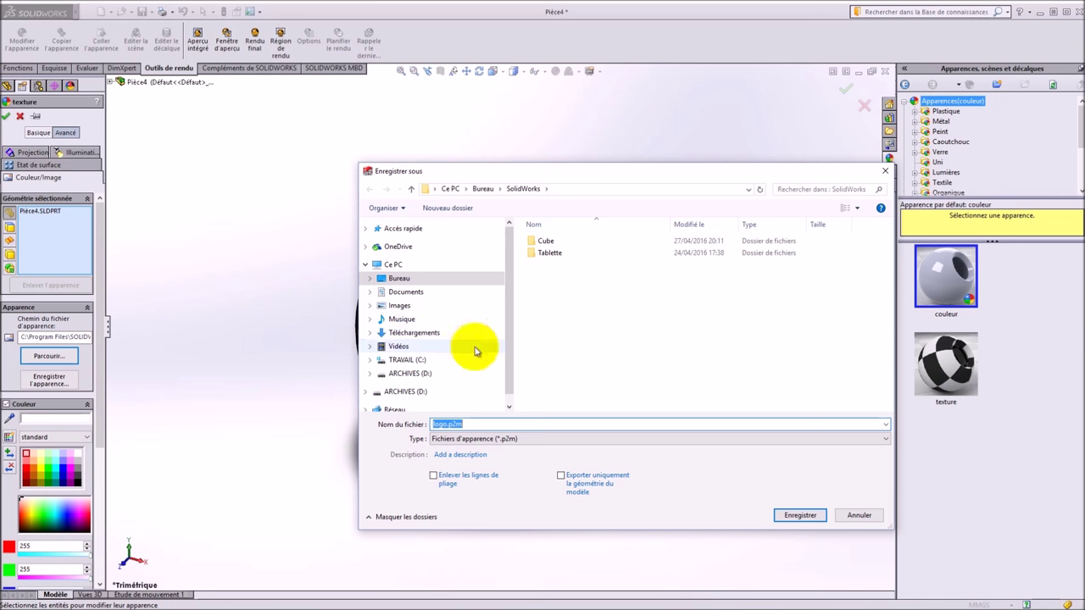
{"action": "left_click", "coordinate": [797, 518]}
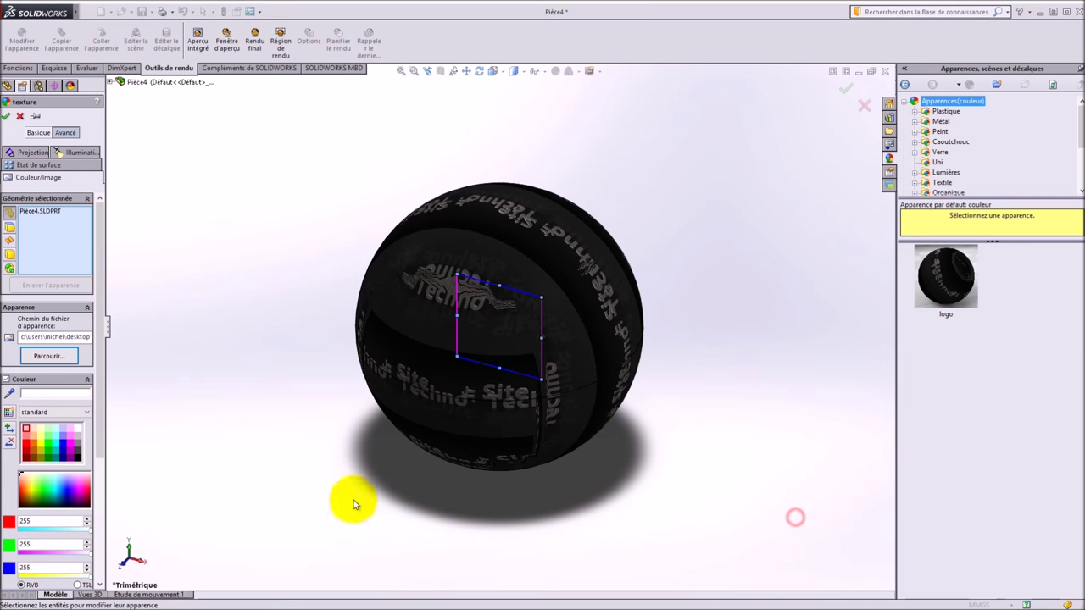
Step: Set the logo projection to fit width and height, then confirm the appearance
{"action": "left_click", "coordinate": [25, 154]}
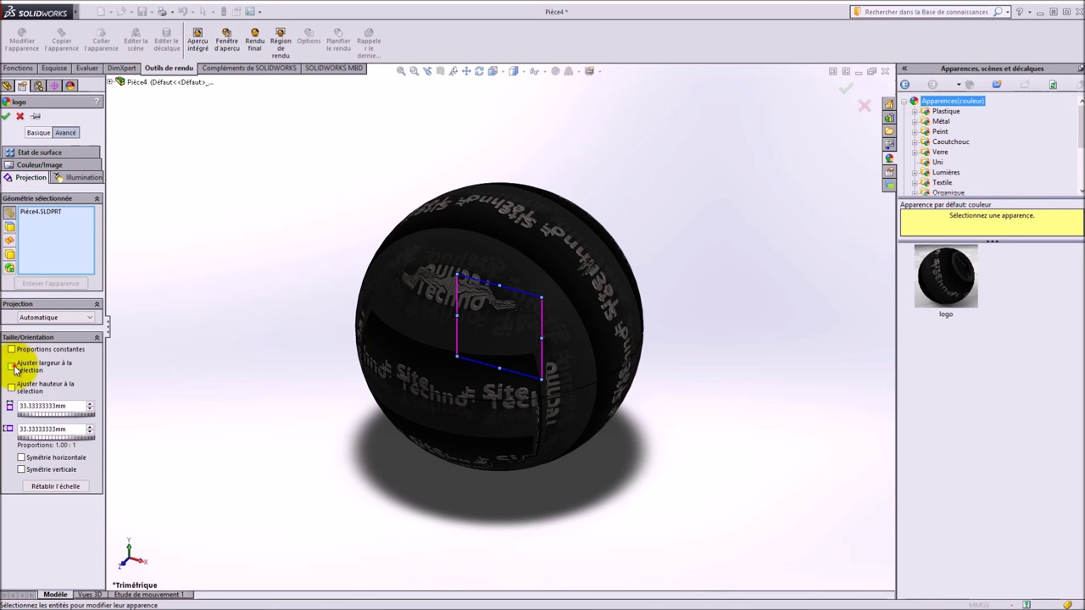
{"action": "left_click", "coordinate": [14, 368]}
{"action": "left_click", "coordinate": [14, 389]}
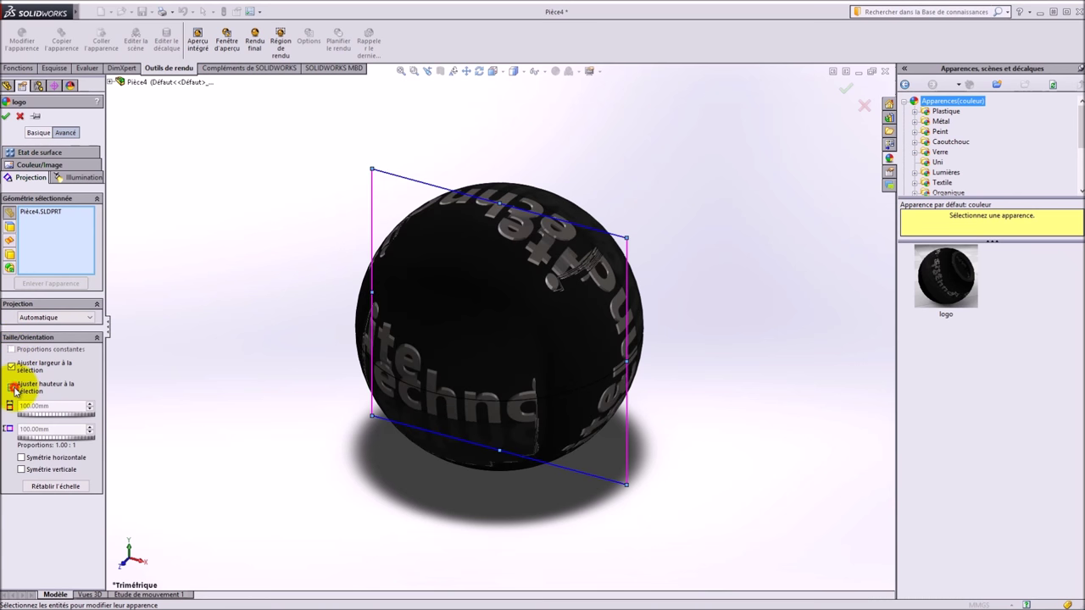
{"action": "left_click", "coordinate": [5, 117]}
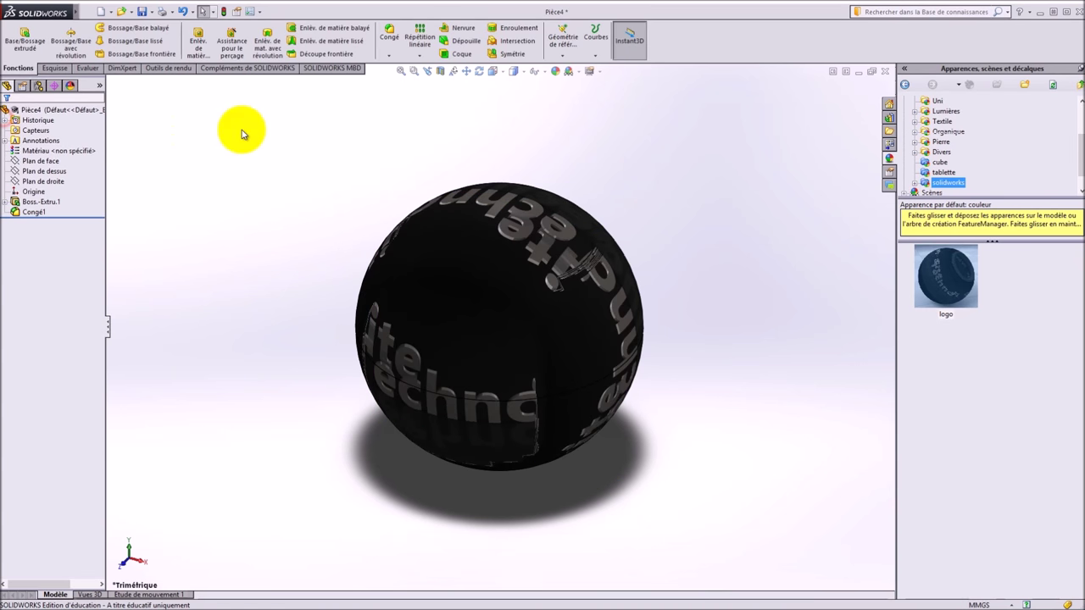
{"action": "left_click", "coordinate": [477, 73]}
{"action": "mouse_move", "coordinate": [520, 230]}
{"action": "left_mouse_down"}
{"action": "mouse_move", "coordinate": [497, 279]}
{"action": "mouse_move", "coordinate": [430, 242]}
{"action": "mouse_move", "coordinate": [530, 306]}
{"action": "mouse_move", "coordinate": [494, 217]}
{"action": "mouse_move", "coordinate": [497, 310]}
{"action": "mouse_move", "coordinate": [543, 372]}
{"action": "mouse_move", "coordinate": [555, 360]}
{"action": "mouse_move", "coordinate": [443, 303]}
{"action": "mouse_move", "coordinate": [460, 230]}
{"action": "mouse_move", "coordinate": [509, 339]}
{"action": "mouse_move", "coordinate": [534, 317]}
{"action": "left_mouse_up"}
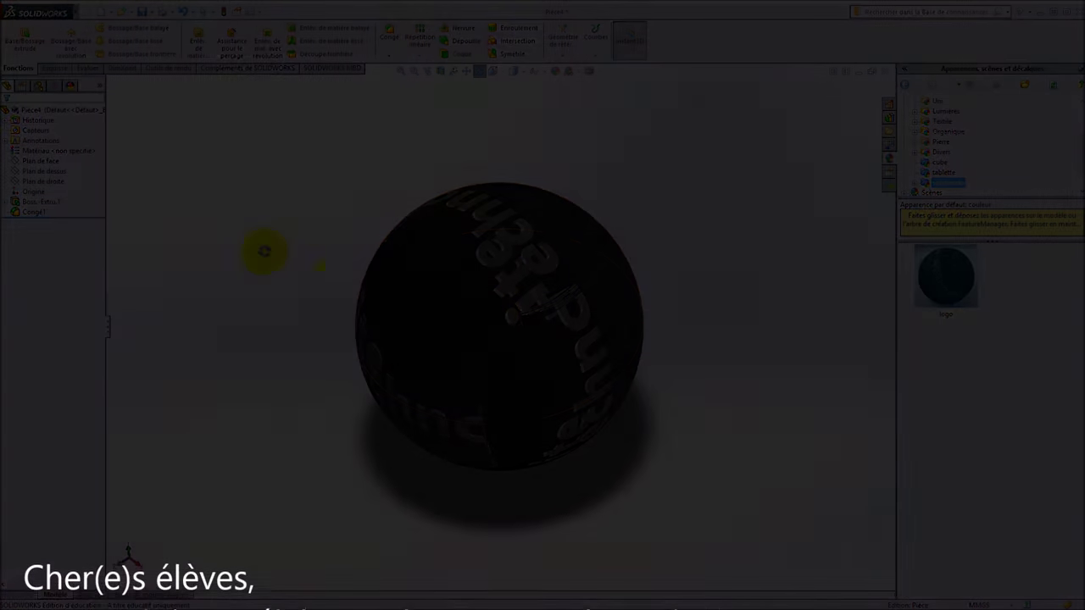